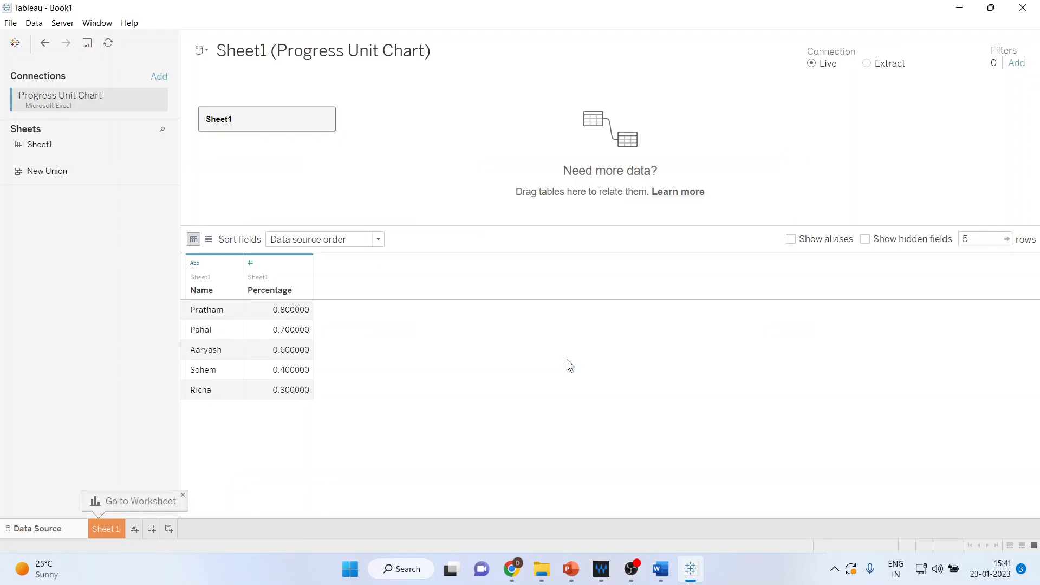
# On Sheet 1, build a bar chart with Name on columns and Percentage on rows
pyautogui.click(106, 530)
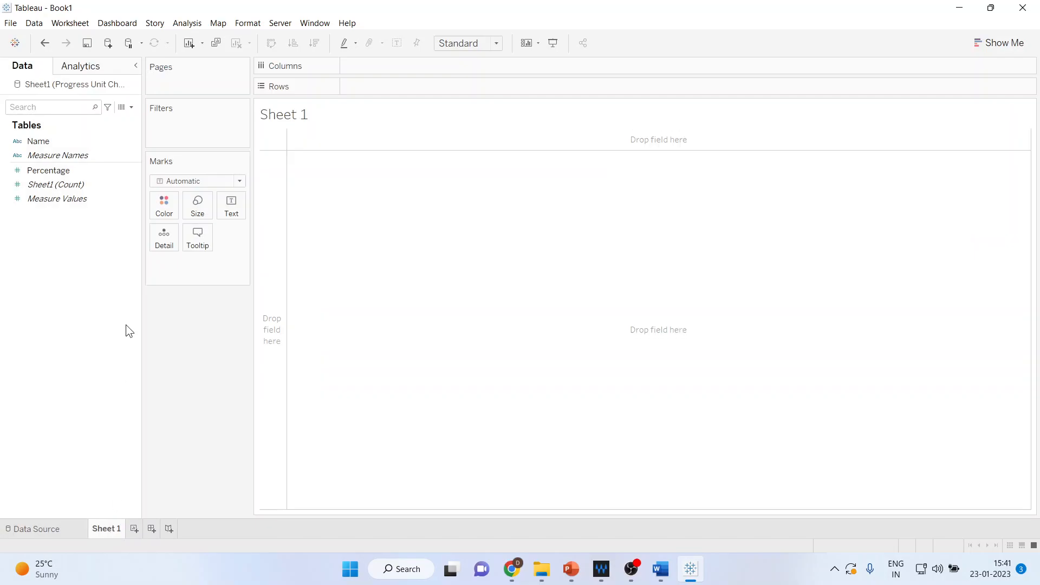
pyautogui.moveTo(48, 141); pyautogui.dragTo(368, 65)
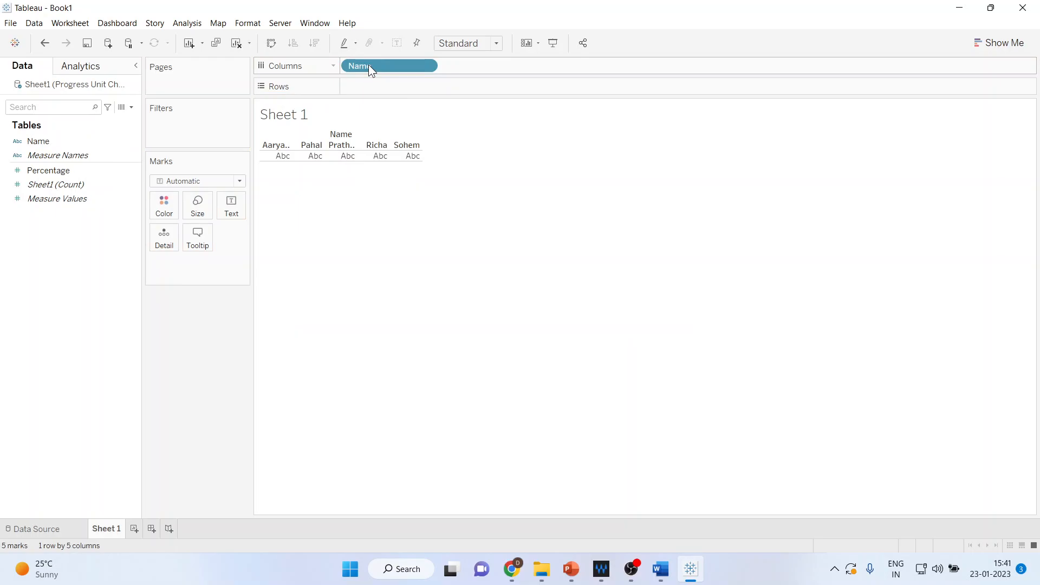
pyautogui.moveTo(76, 170); pyautogui.dragTo(397, 87)
# Fit the bar chart to the entire view and show mark labels on the bars
pyautogui.click(498, 43)
pyautogui.click(460, 93)
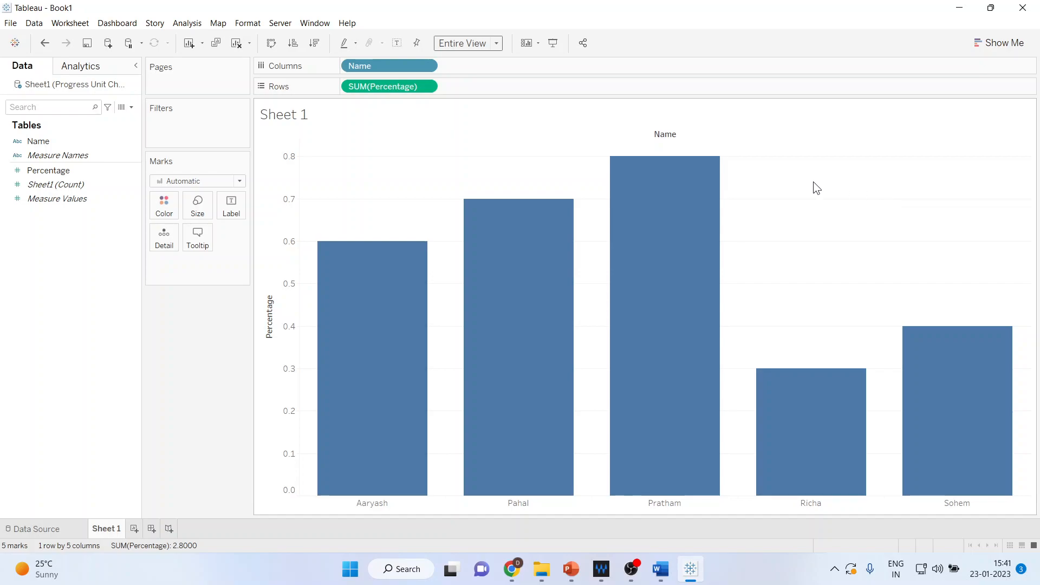
pyautogui.click(398, 44)
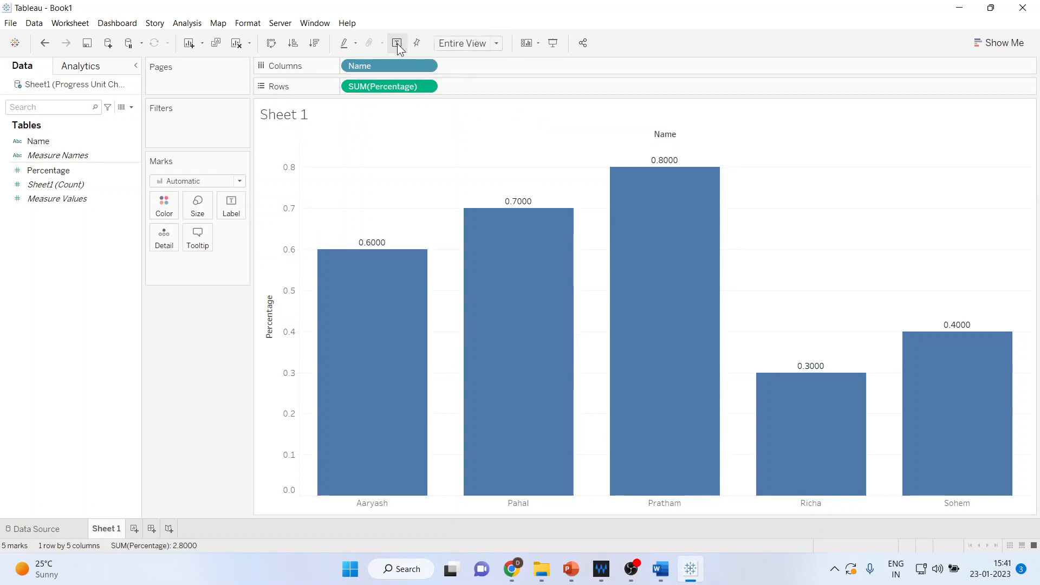
# Set the Percentage field's default number format to Percentage with 0 decimal places
pyautogui.rightClick(133, 171)
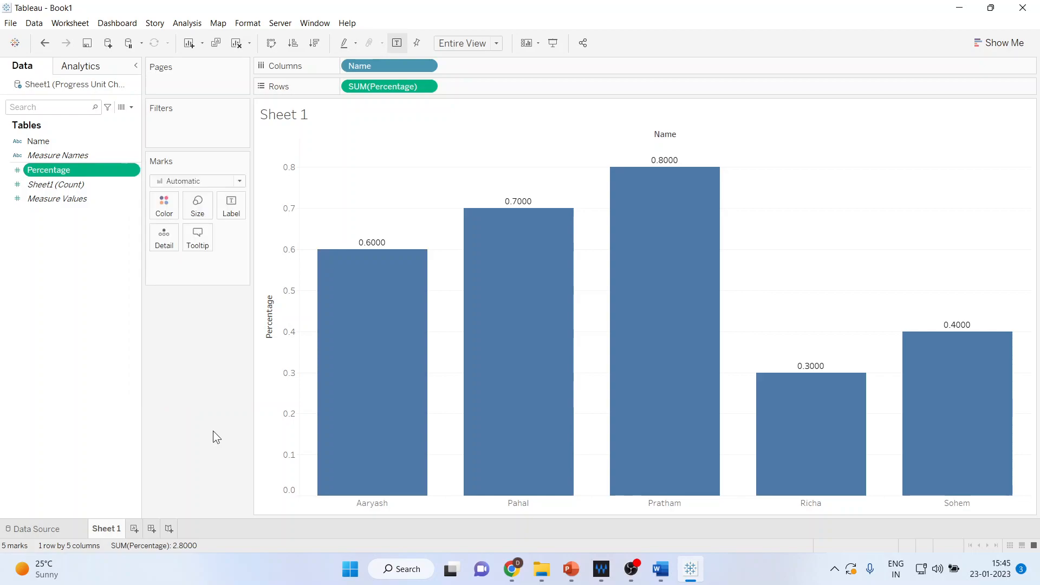
pyautogui.rightClick(131, 168)
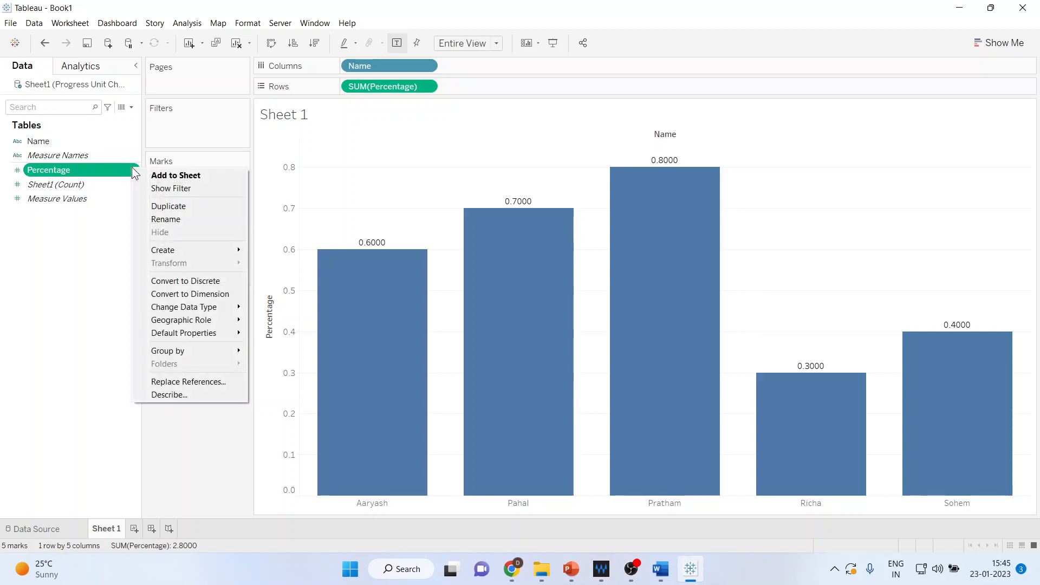
pyautogui.moveTo(184, 333)
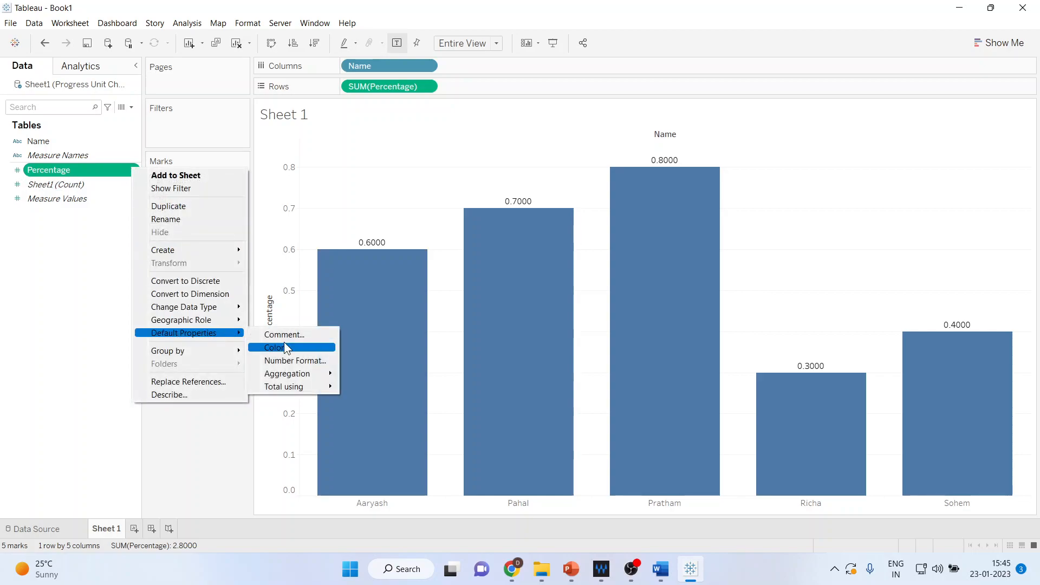
pyautogui.click(294, 362)
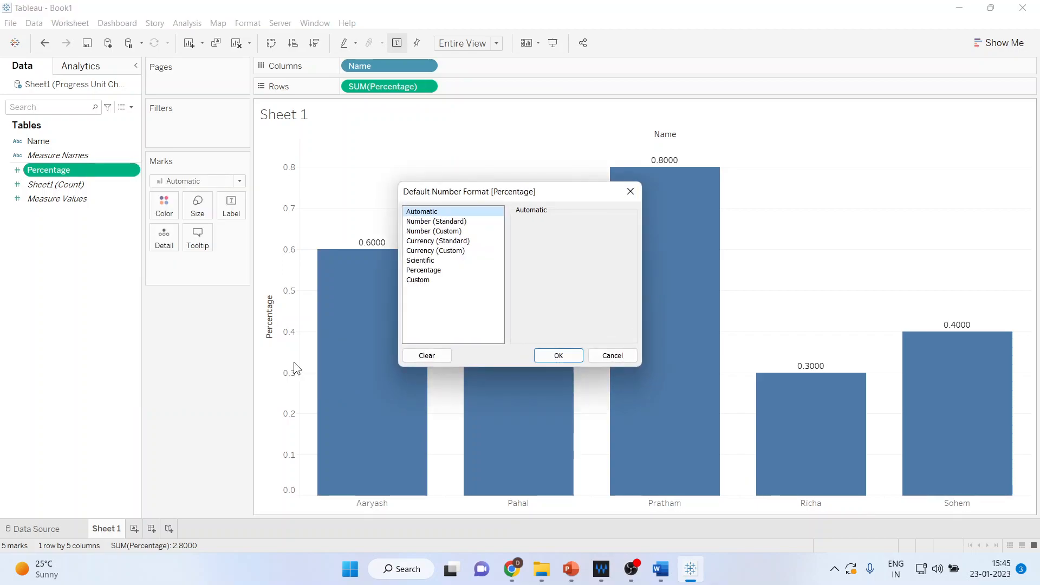
pyautogui.click(466, 270)
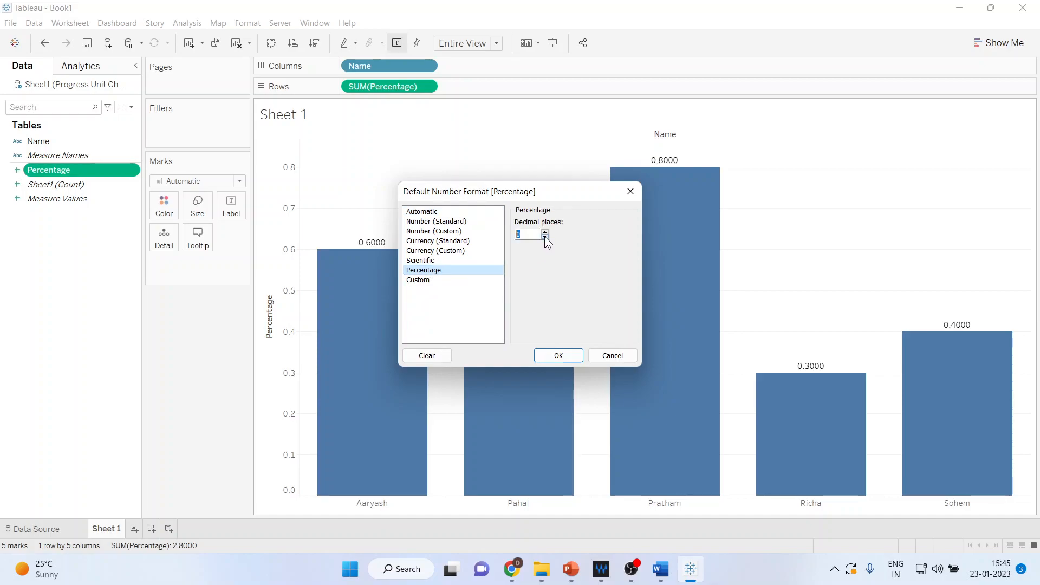
pyautogui.click(558, 355)
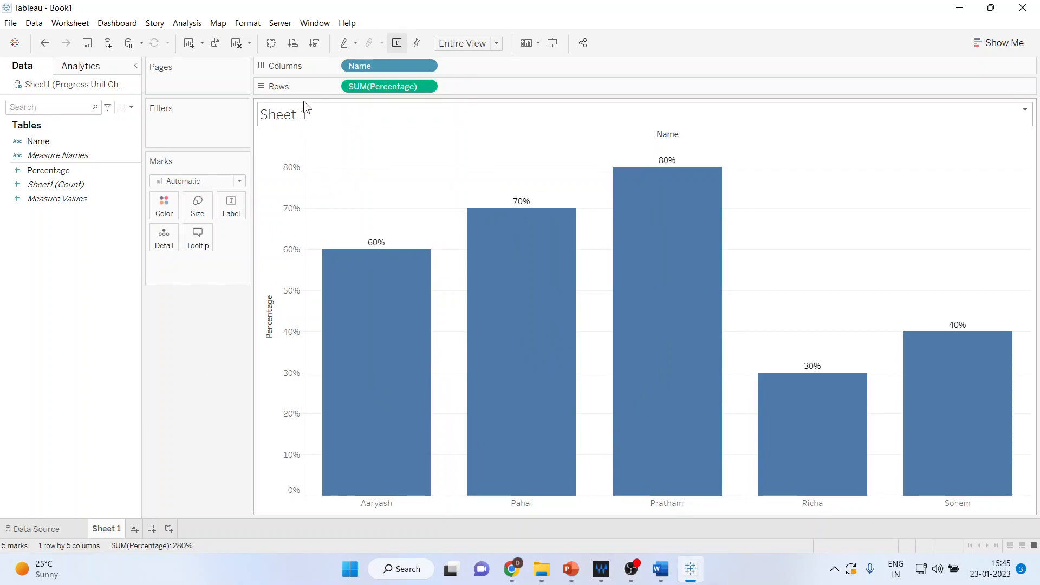
# Sort the bars in descending order of Percentage
pyautogui.click(292, 45)
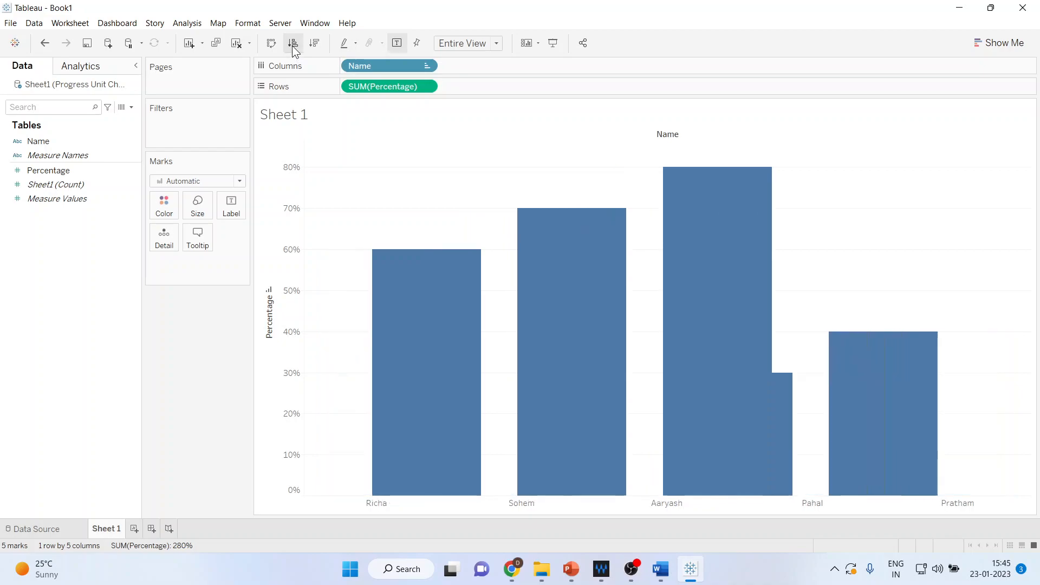
pyautogui.click(316, 47)
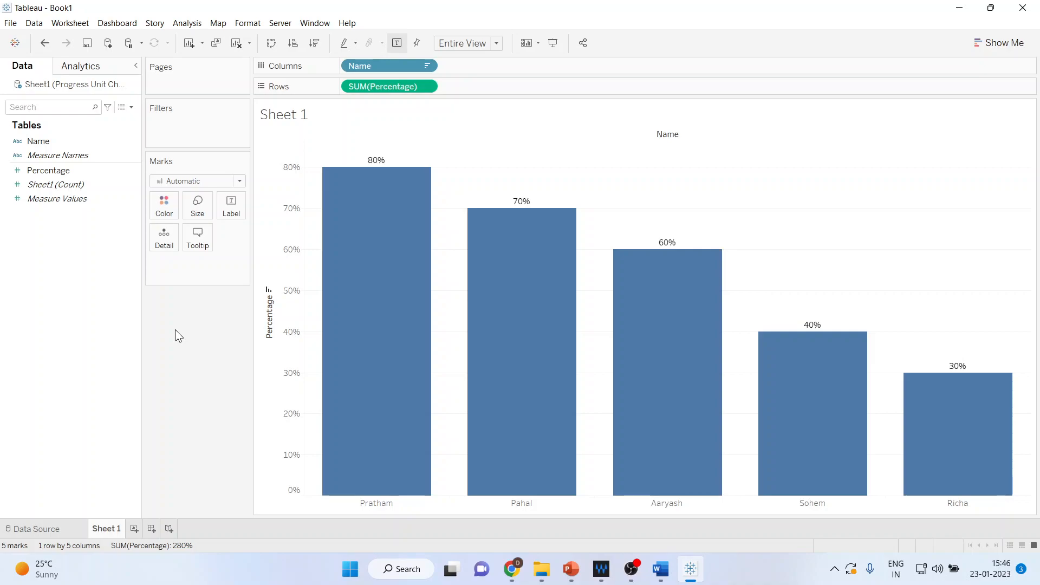
# Add the ad hoc calculation avg(1) to the rows after SUM(Percentage)
pyautogui.doubleClick(453, 87)
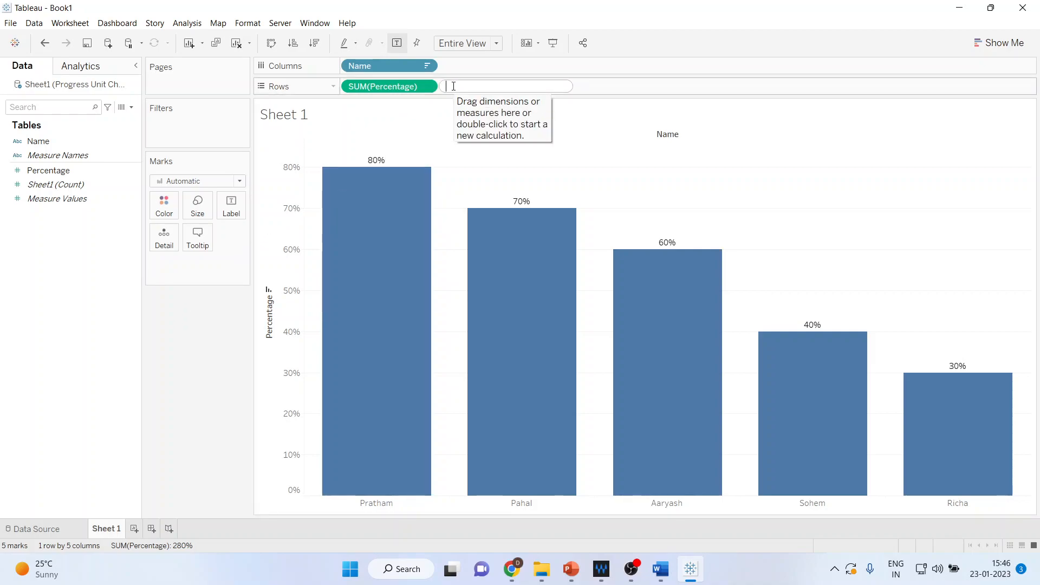
pyautogui.write('avg(1')
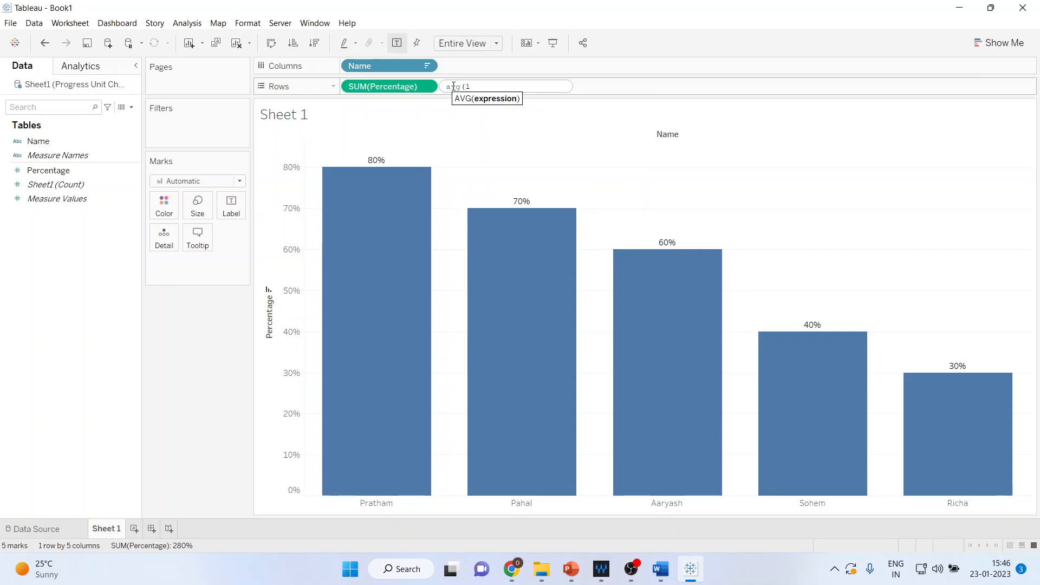
pyautogui.write(')')
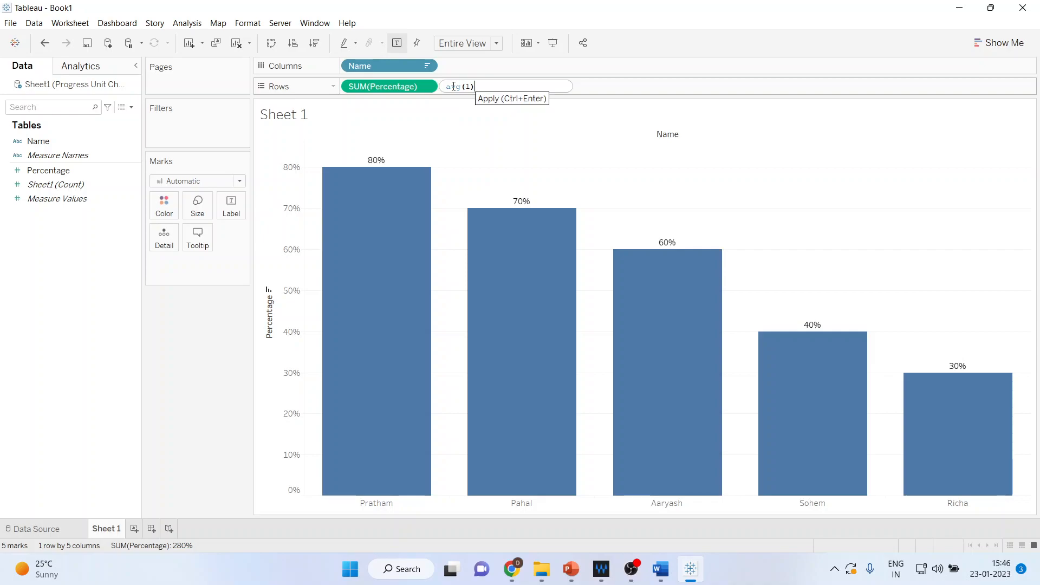
pyautogui.press('Return')
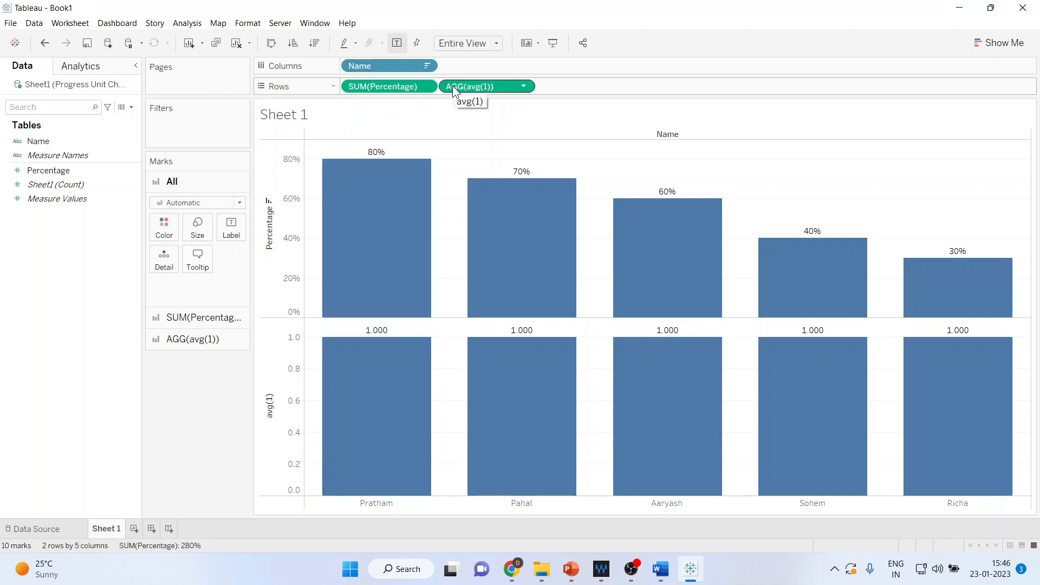
pyautogui.moveTo(654, 373)
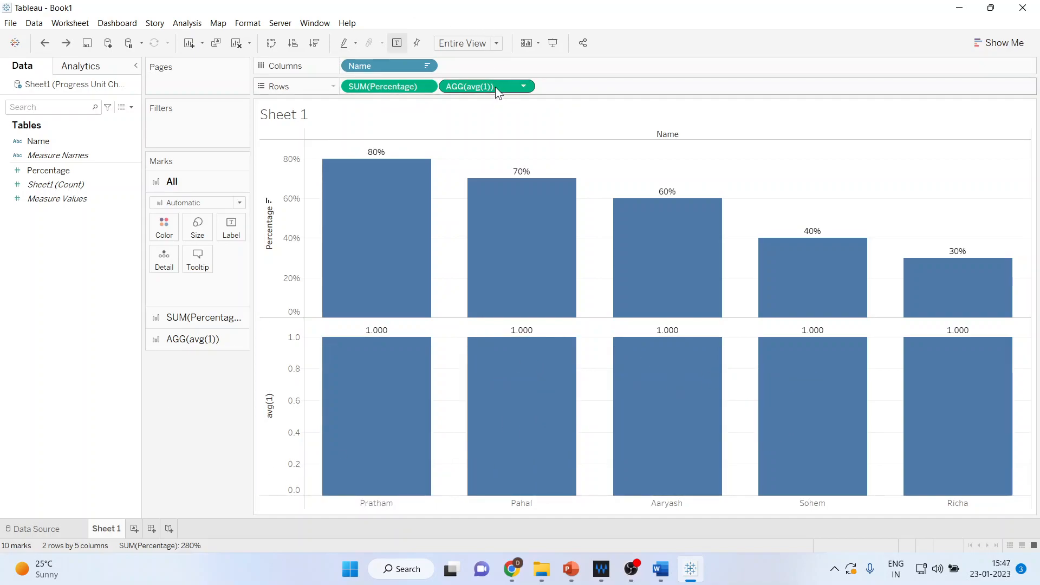
# Combine avg(1) with Percentage on one shared axis and color the bars by Measure Names instead of splitting them into columns
pyautogui.moveTo(496, 86); pyautogui.dragTo(276, 230)
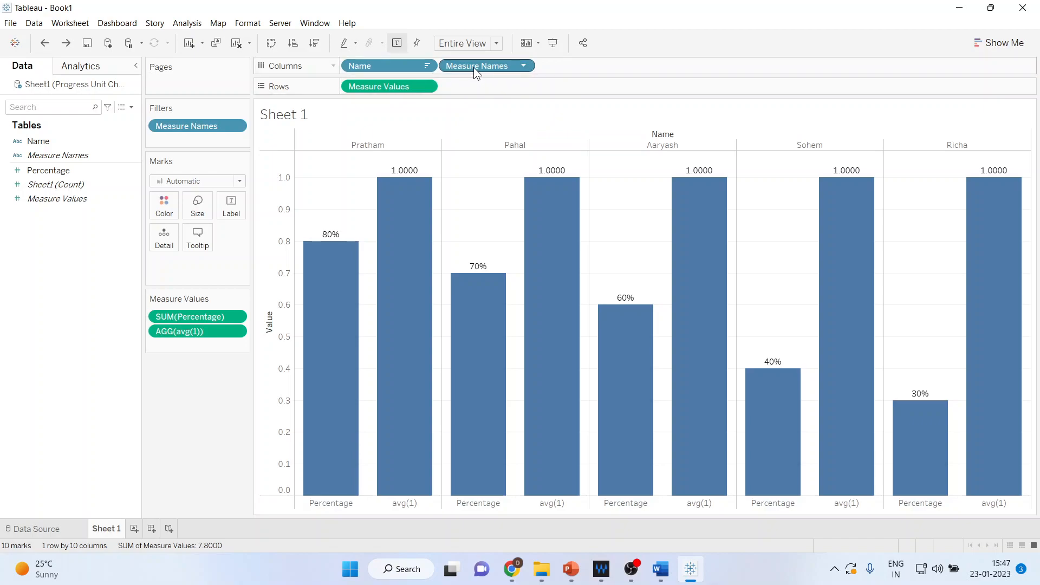
pyautogui.moveTo(473, 67); pyautogui.dragTo(158, 206)
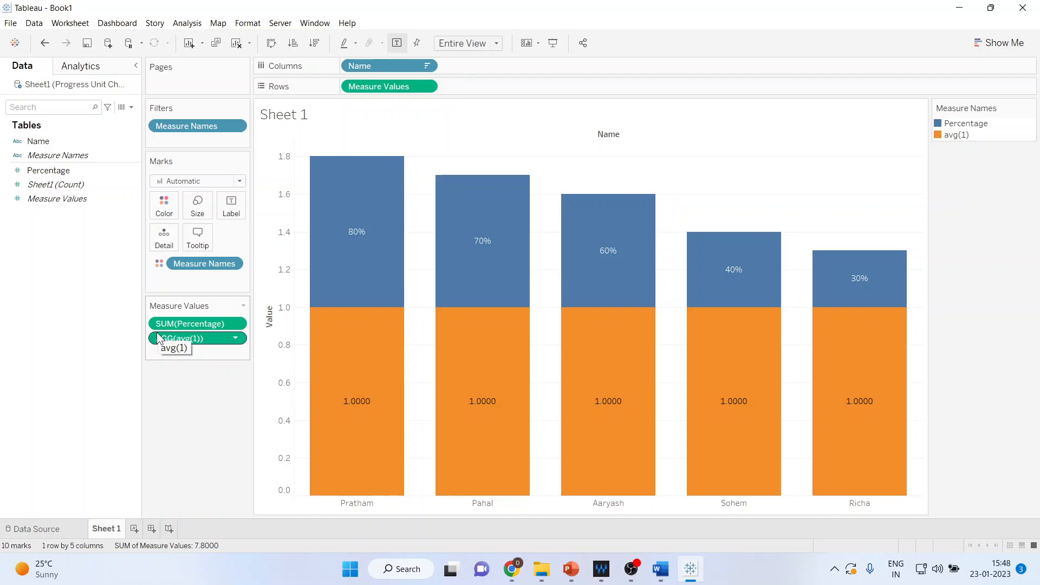
# Turn off mark stacking so the Percentage and avg(1) bars overlap from zero
pyautogui.click(182, 23)
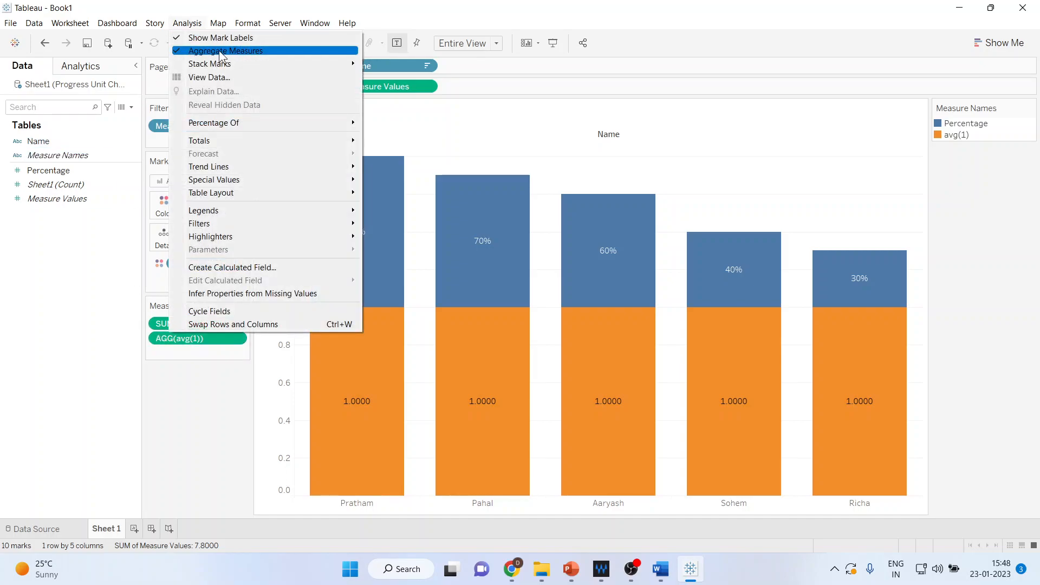
pyautogui.moveTo(296, 65)
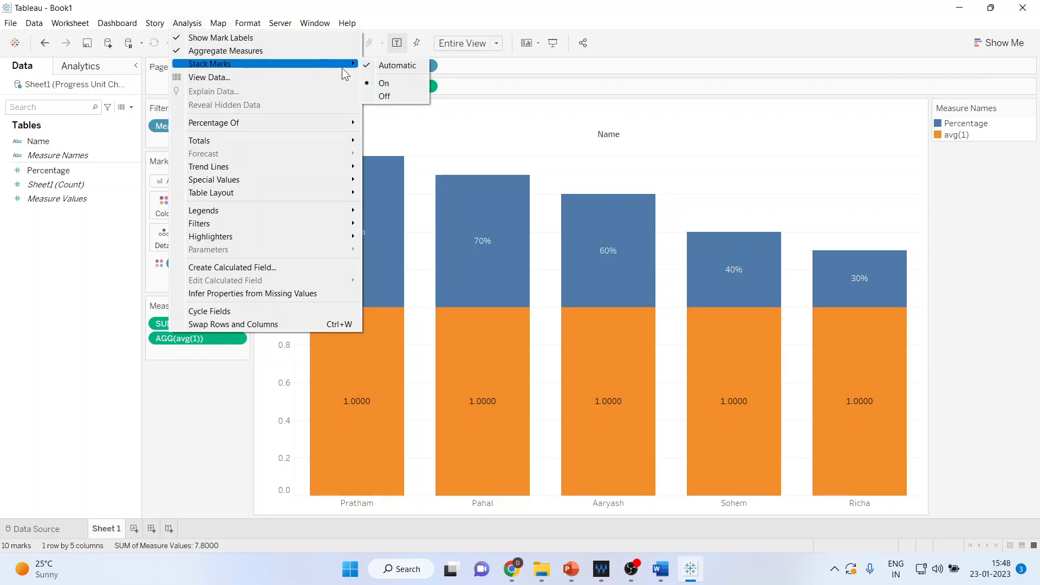
pyautogui.click(392, 93)
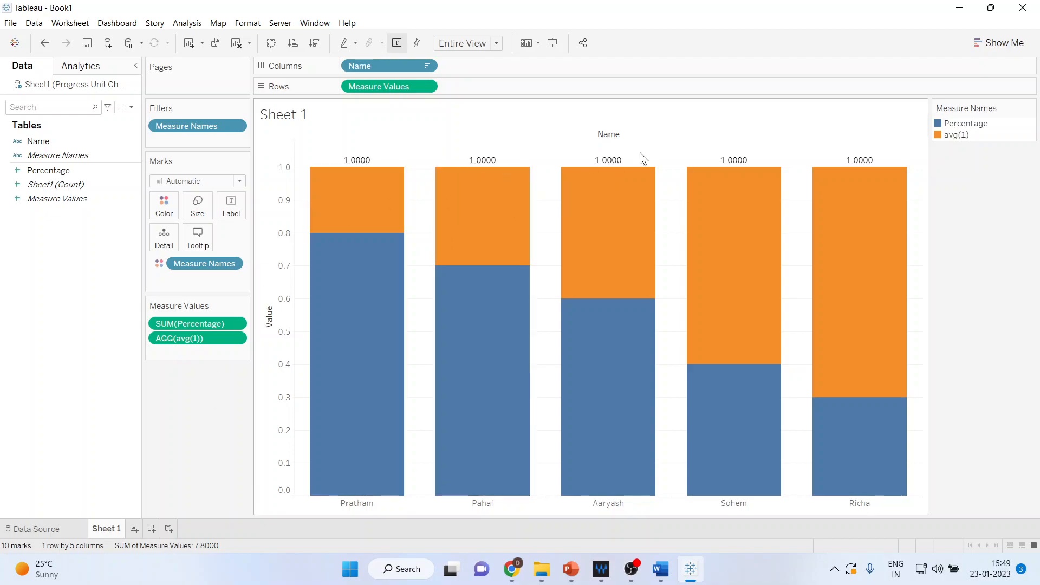
# Change the color of avg(1) in the Measure Names legend to white (#ffffff)
pyautogui.doubleClick(958, 135)
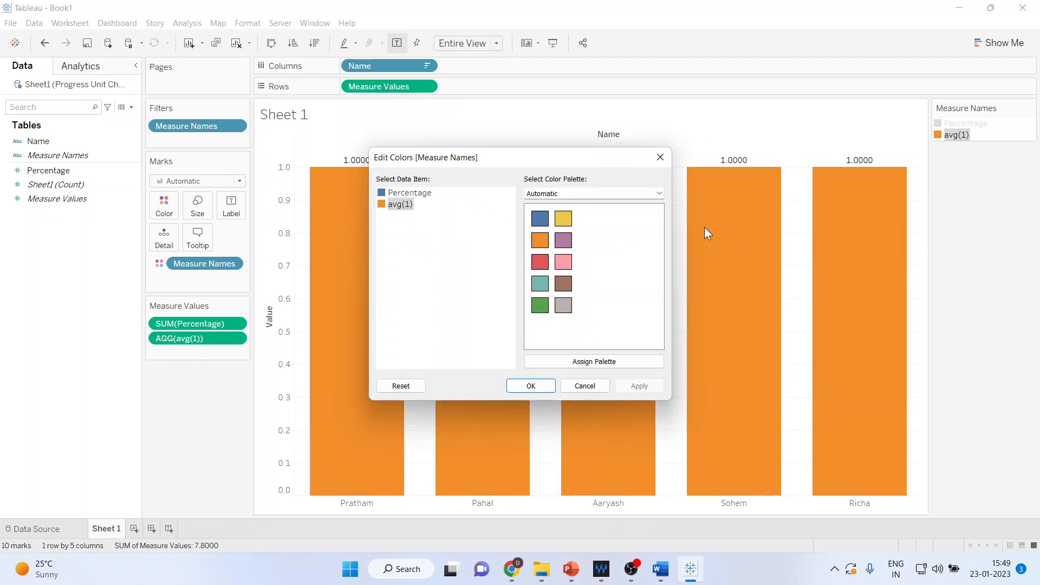
pyautogui.click(660, 193)
pyautogui.click(411, 220)
pyautogui.doubleClick(399, 206)
pyautogui.click(497, 261)
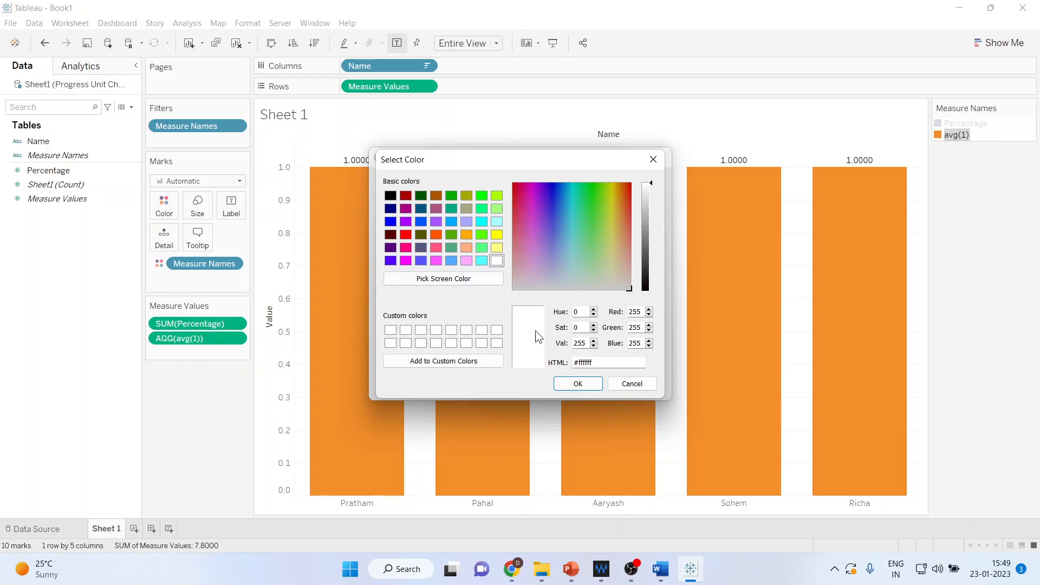
pyautogui.click(578, 384)
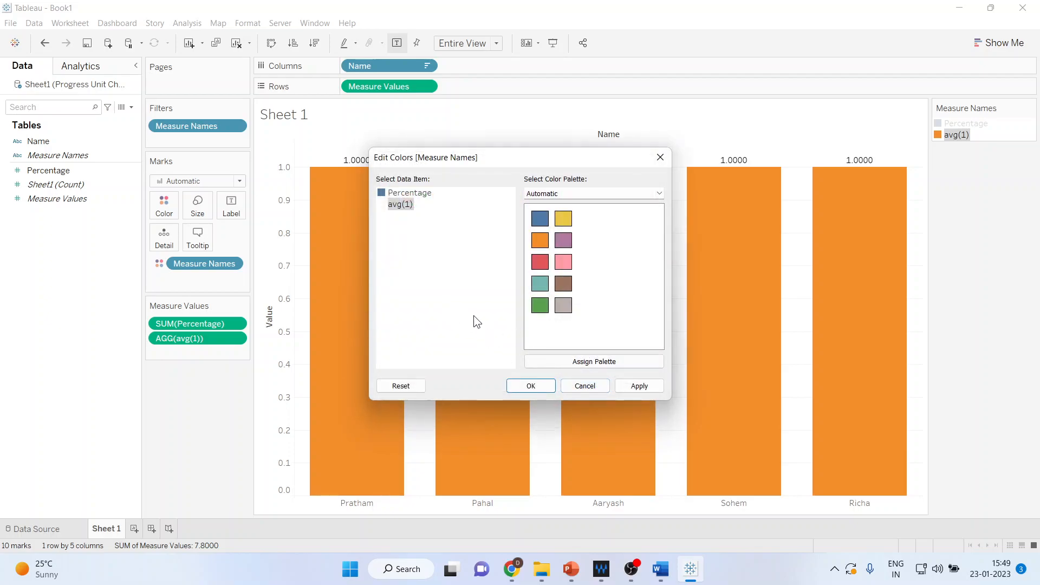
pyautogui.click(626, 388)
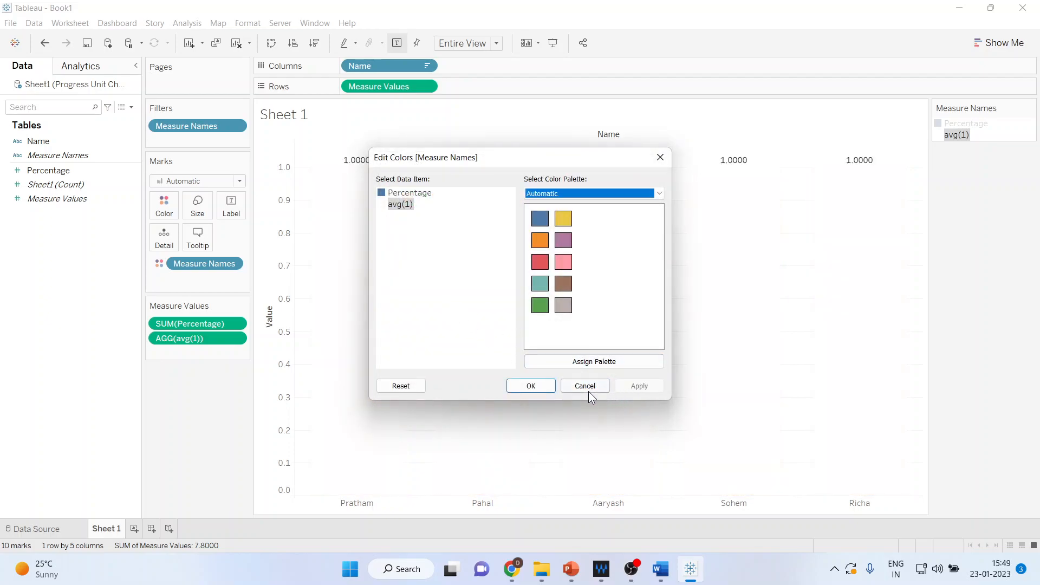
pyautogui.click(531, 386)
# Add a blue border to the bars, matching the Percentage color
pyautogui.click(975, 123)
pyautogui.click(983, 299)
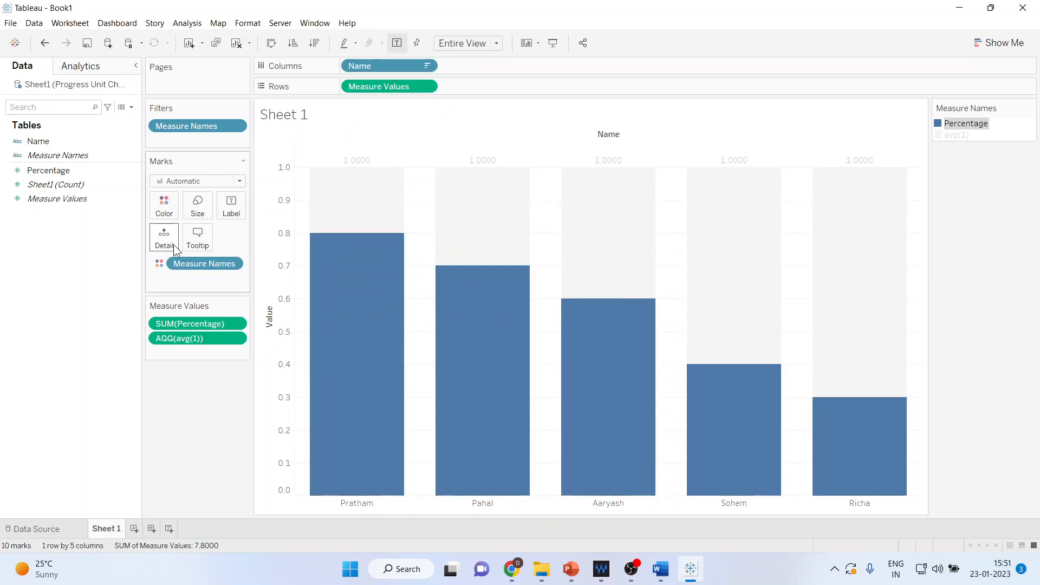
pyautogui.click(161, 209)
pyautogui.click(234, 301)
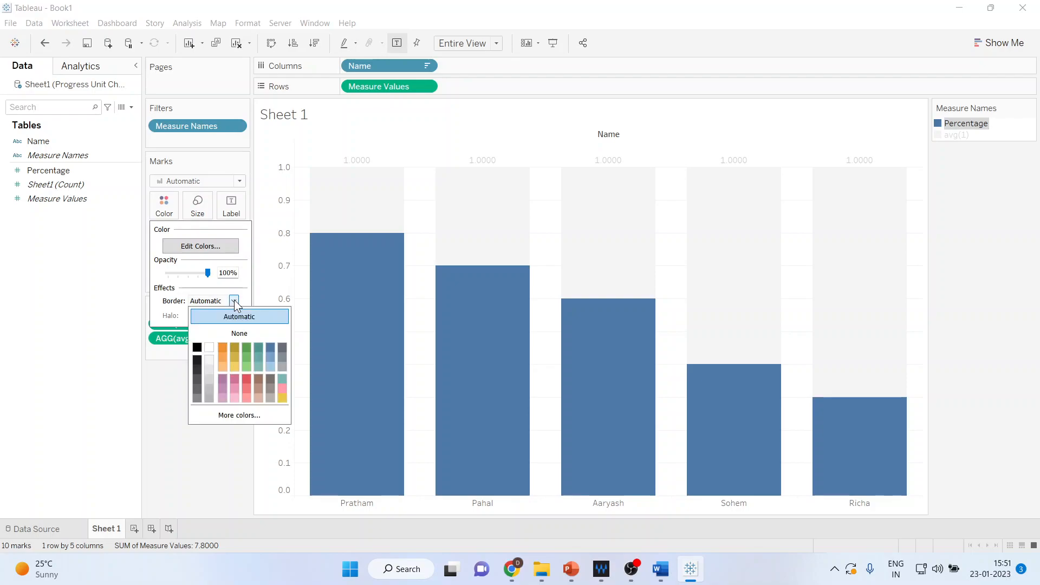
pyautogui.click(271, 349)
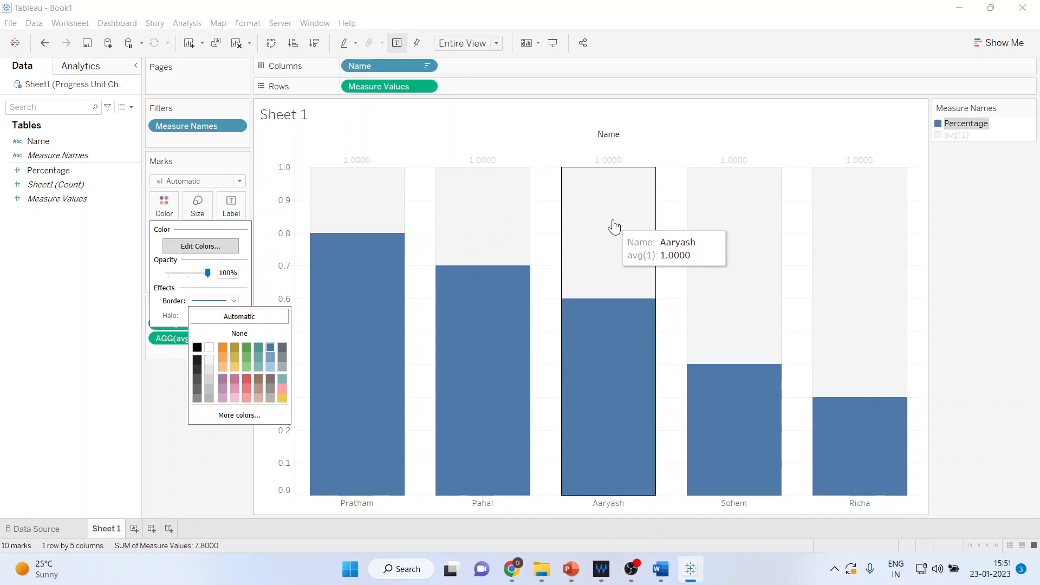
pyautogui.click(196, 471)
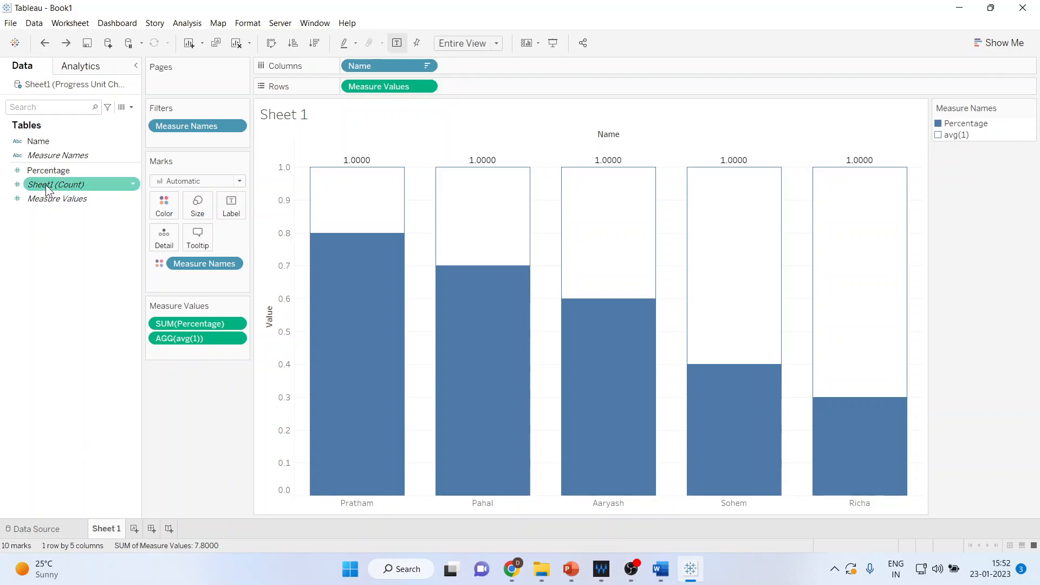
# Add Percentage to the rows after Measure Values and make it a dual axis
pyautogui.moveTo(44, 171); pyautogui.dragTo(466, 86)
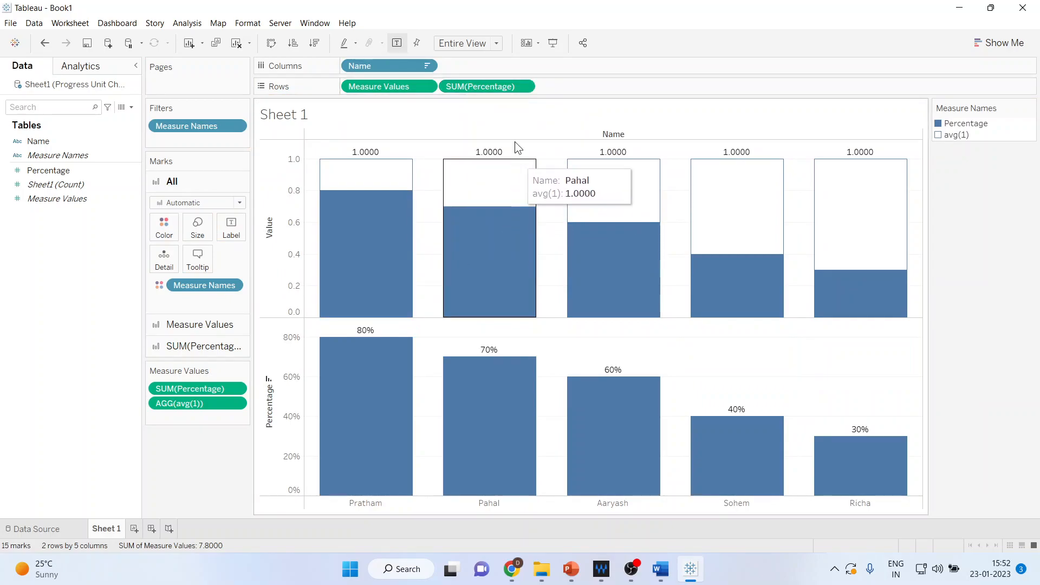
pyautogui.click(523, 85)
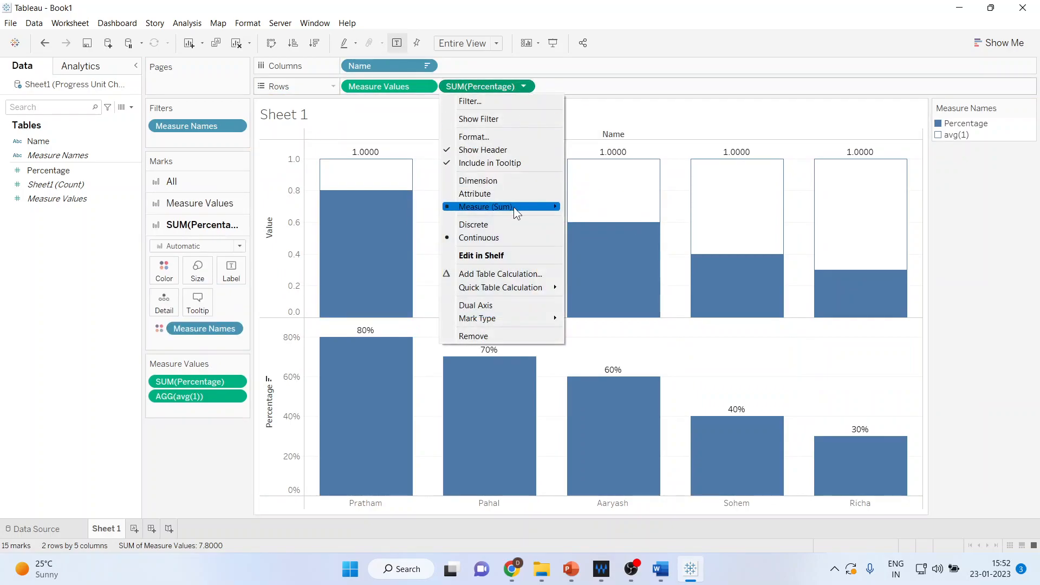
pyautogui.click(509, 305)
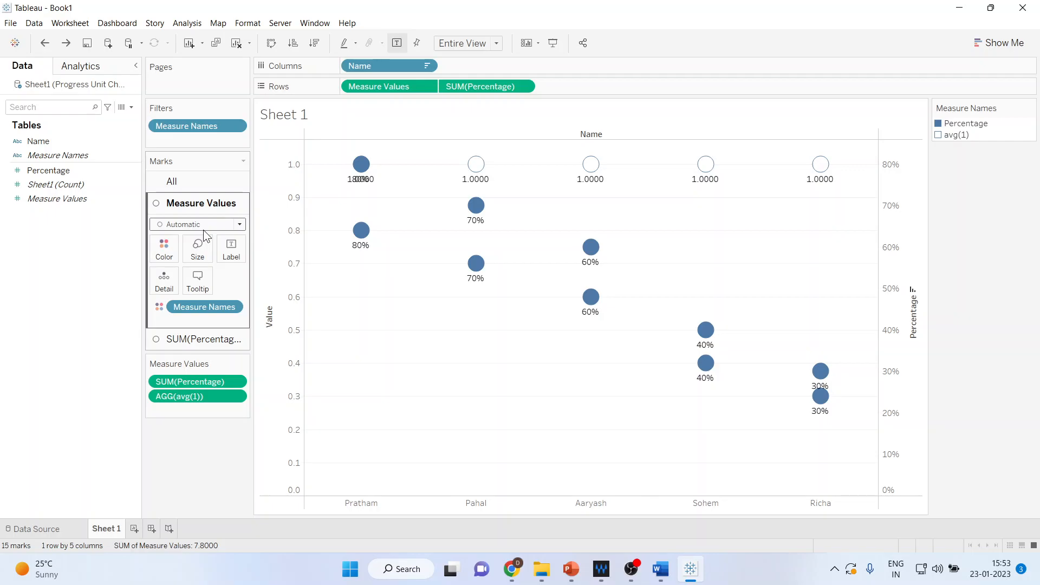
# Set the mark type of SUM(Percentage) to Circle
pyautogui.click(211, 339)
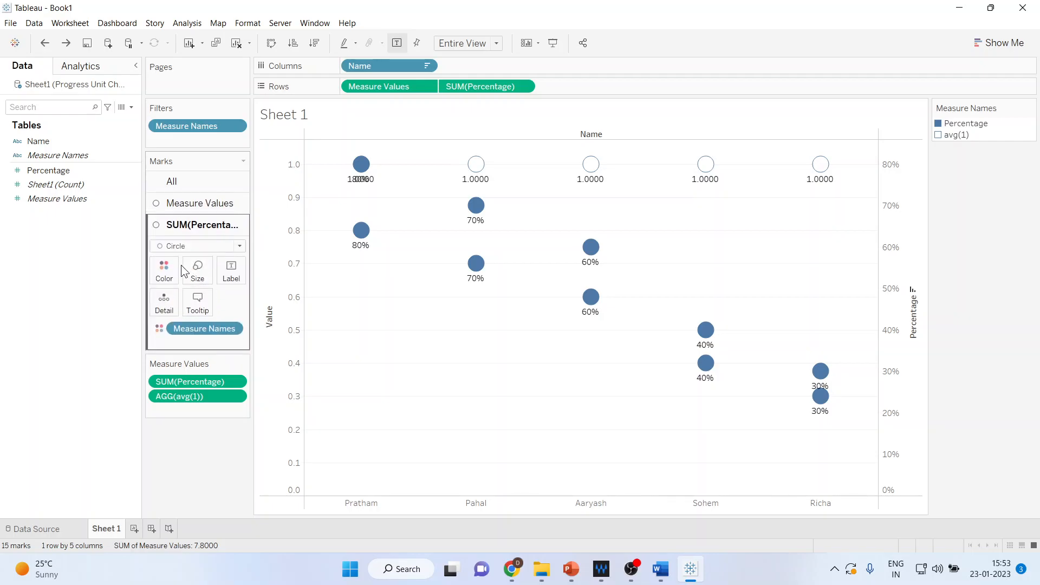
pyautogui.click(239, 245)
pyautogui.click(184, 329)
# Set the mark type of Measure Values to Bar
pyautogui.click(184, 203)
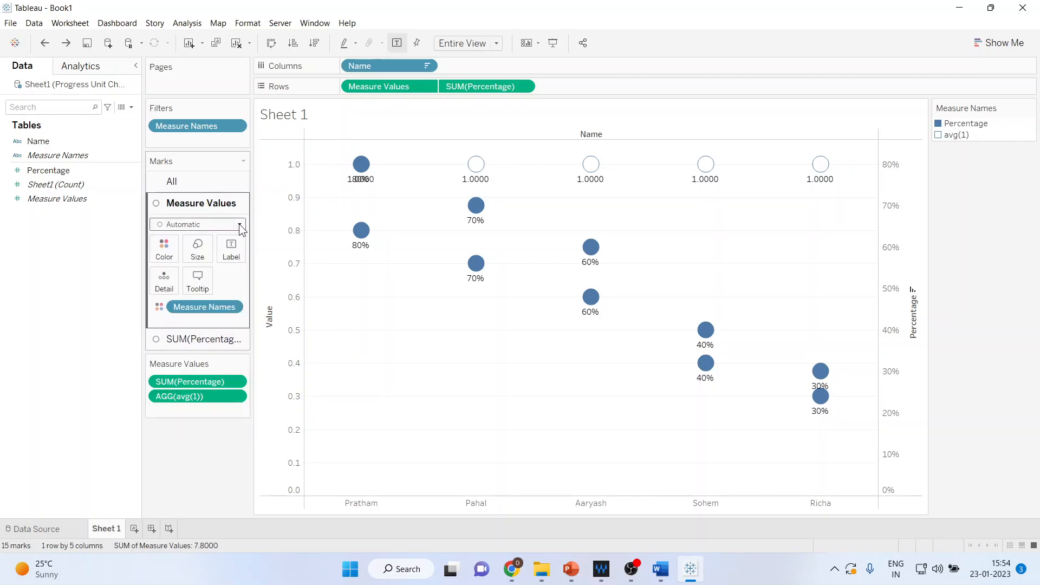
pyautogui.click(240, 224)
pyautogui.click(206, 254)
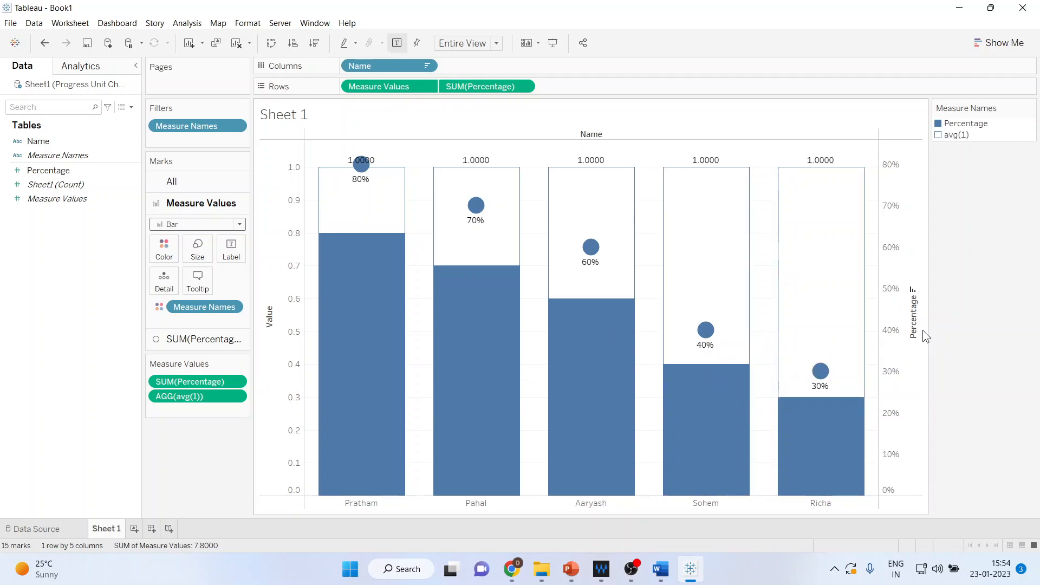
# Synchronize the secondary Percentage axis with the Value axis
pyautogui.click(902, 348)
pyautogui.rightClick(902, 349)
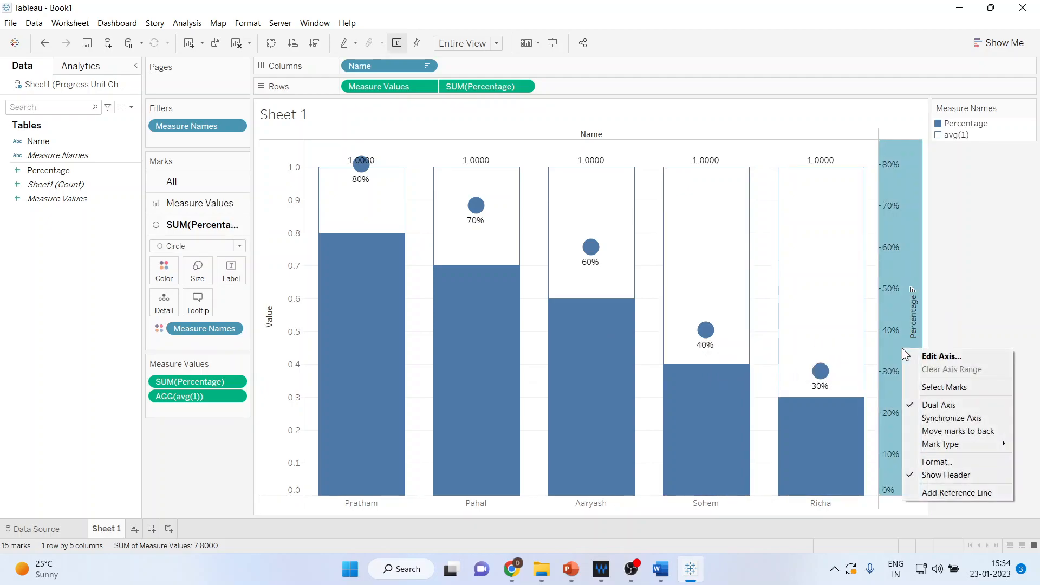
pyautogui.click(923, 419)
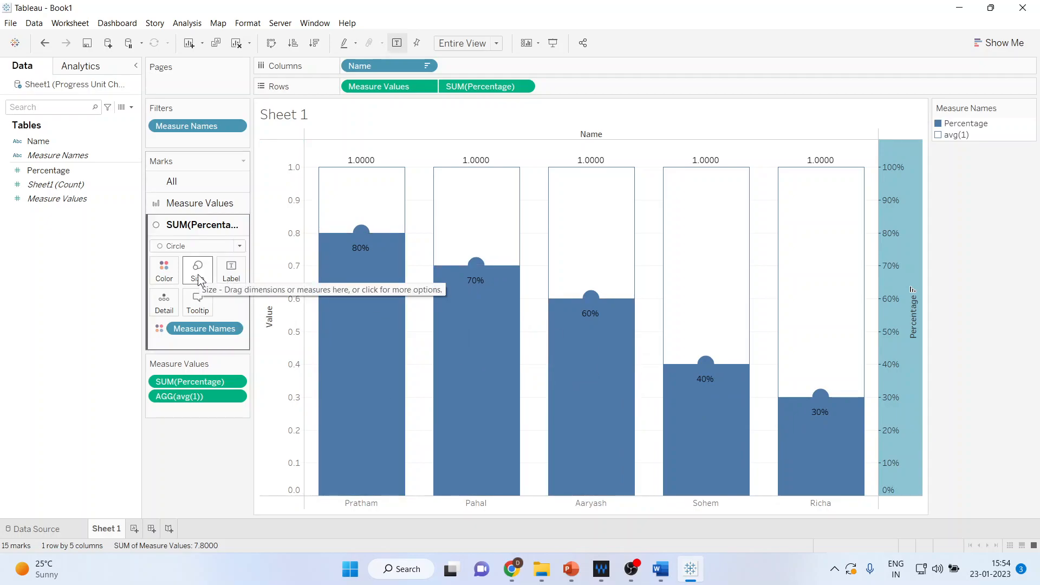
# Narrow the Measure Values bars to about half their width
pyautogui.click(174, 204)
pyautogui.click(198, 251)
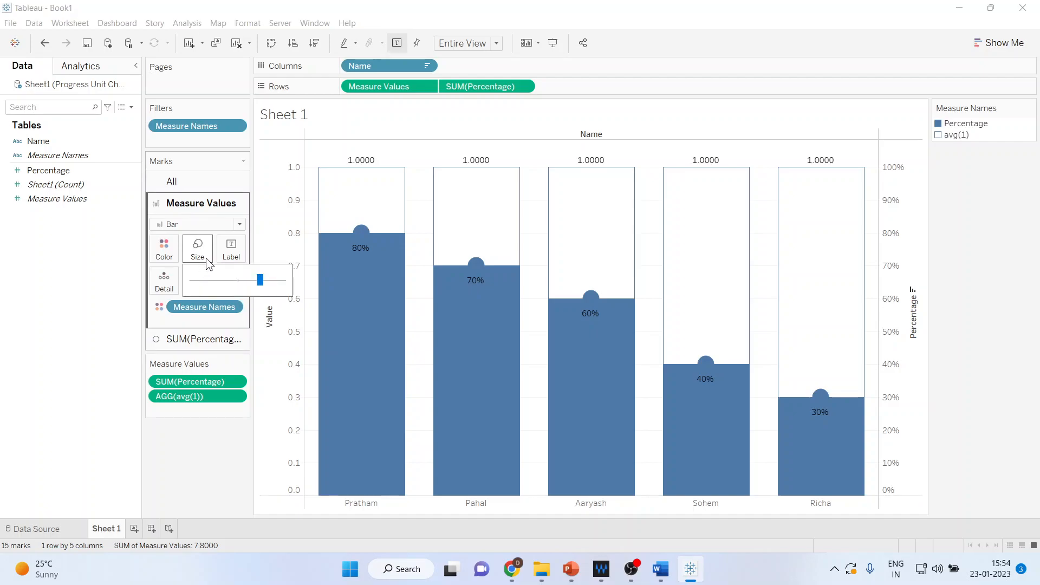
pyautogui.moveTo(227, 281); pyautogui.dragTo(226, 280)
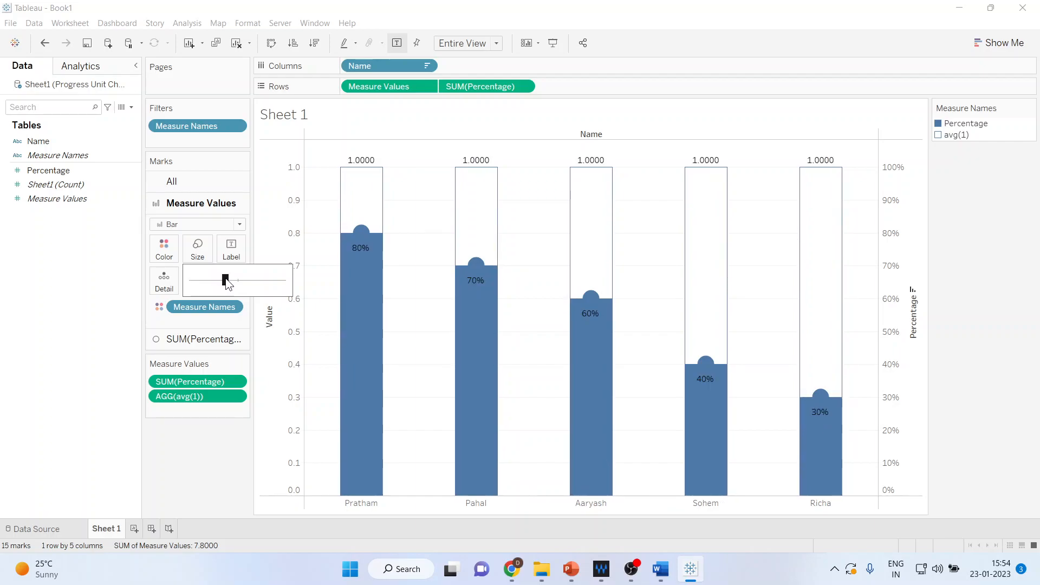
# Enlarge the SUM(Percentage) circles until they are slightly wider than the bars
pyautogui.click(198, 342)
pyautogui.click(197, 339)
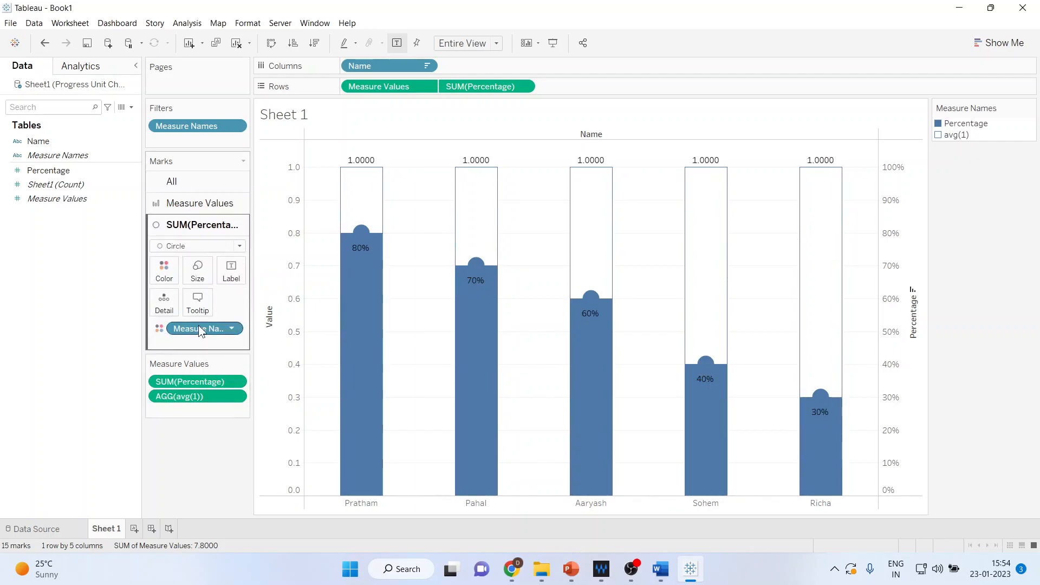
pyautogui.click(197, 271)
pyautogui.moveTo(230, 302); pyautogui.dragTo(245, 299)
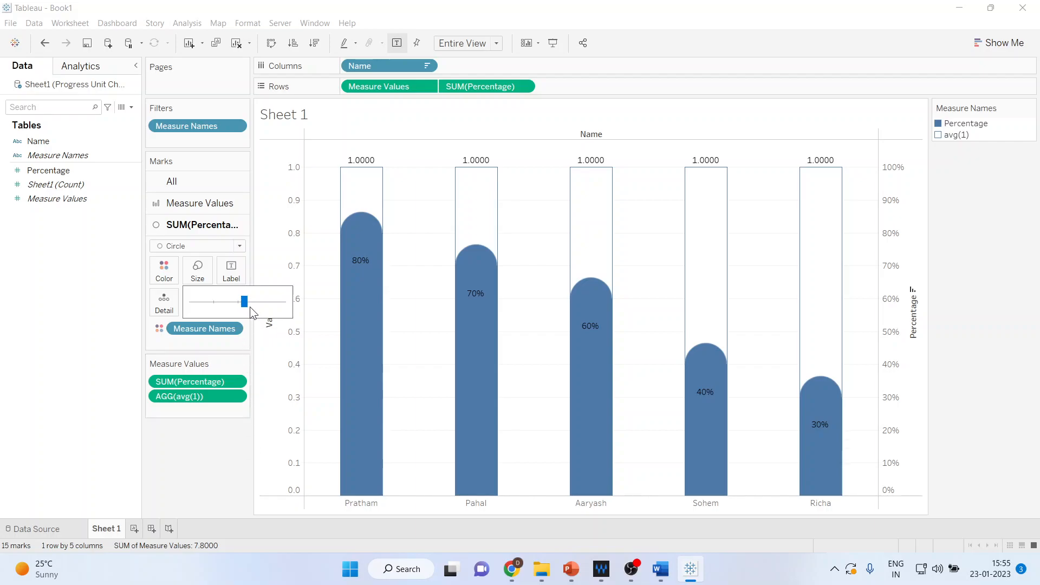
pyautogui.moveTo(255, 304); pyautogui.dragTo(261, 306)
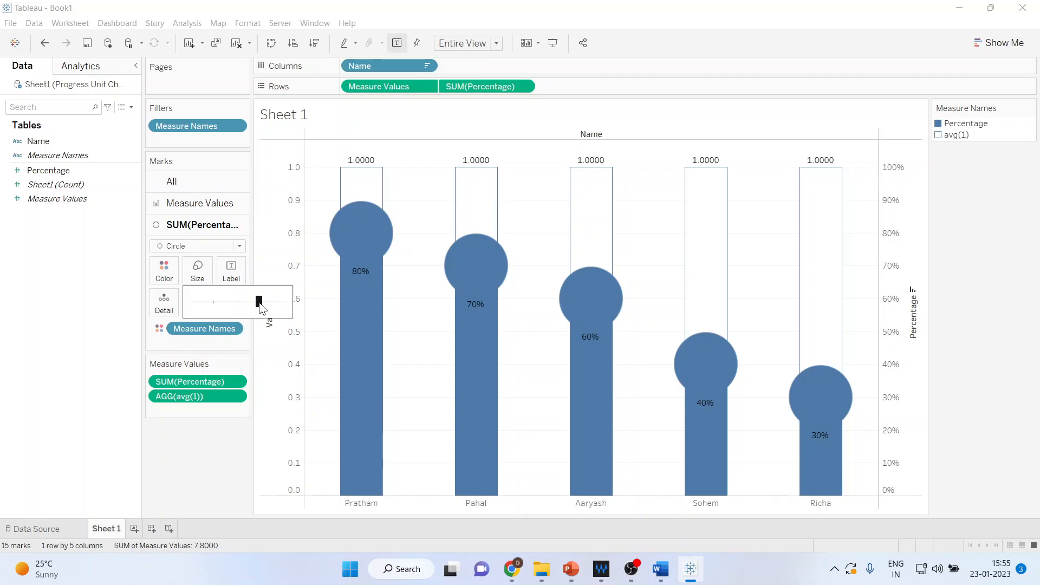
pyautogui.moveTo(259, 303); pyautogui.dragTo(250, 301)
pyautogui.click(210, 464)
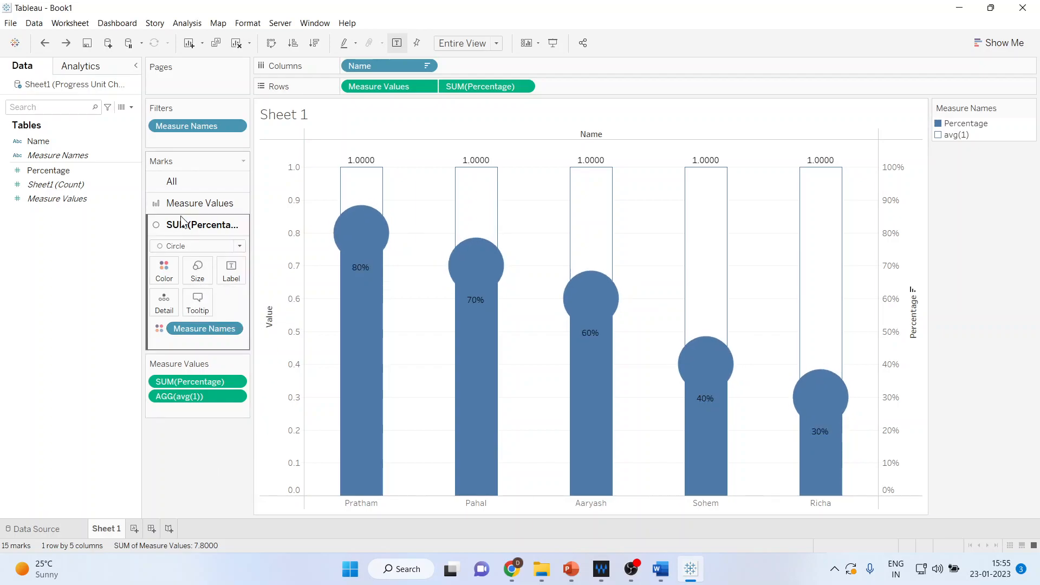
pyautogui.click(177, 181)
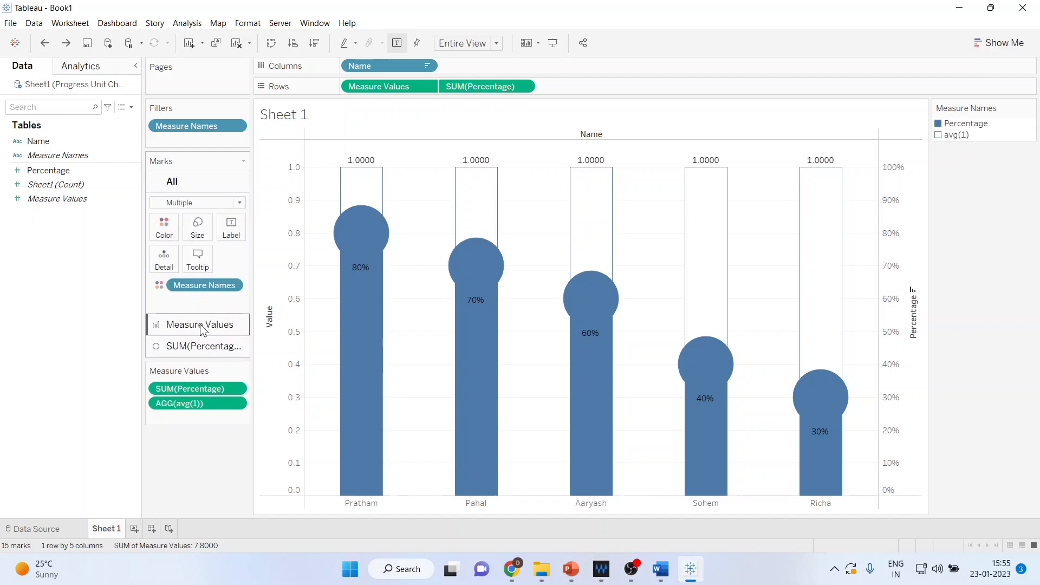
pyautogui.click(202, 327)
pyautogui.click(198, 339)
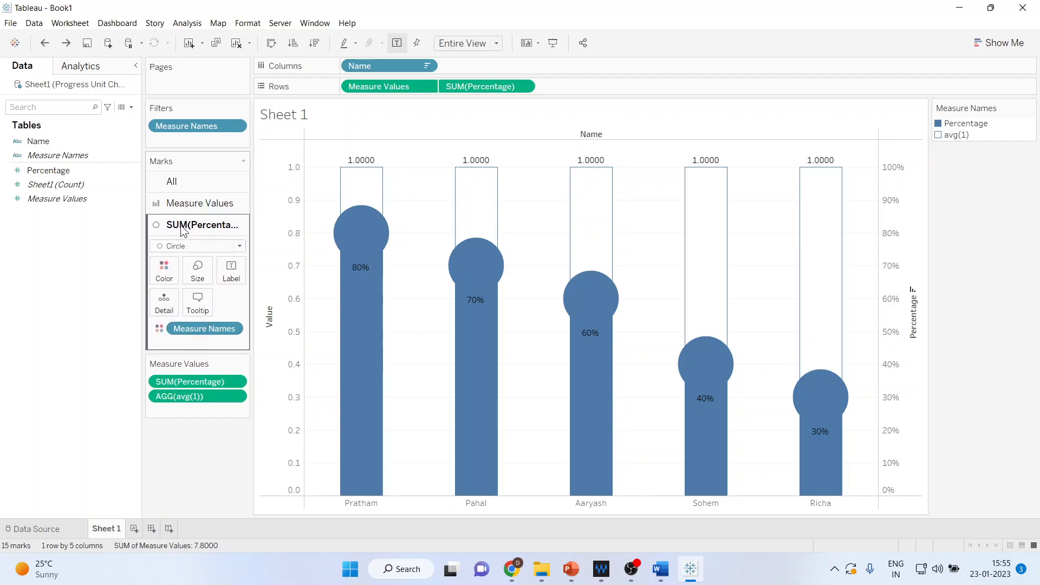
pyautogui.click(190, 206)
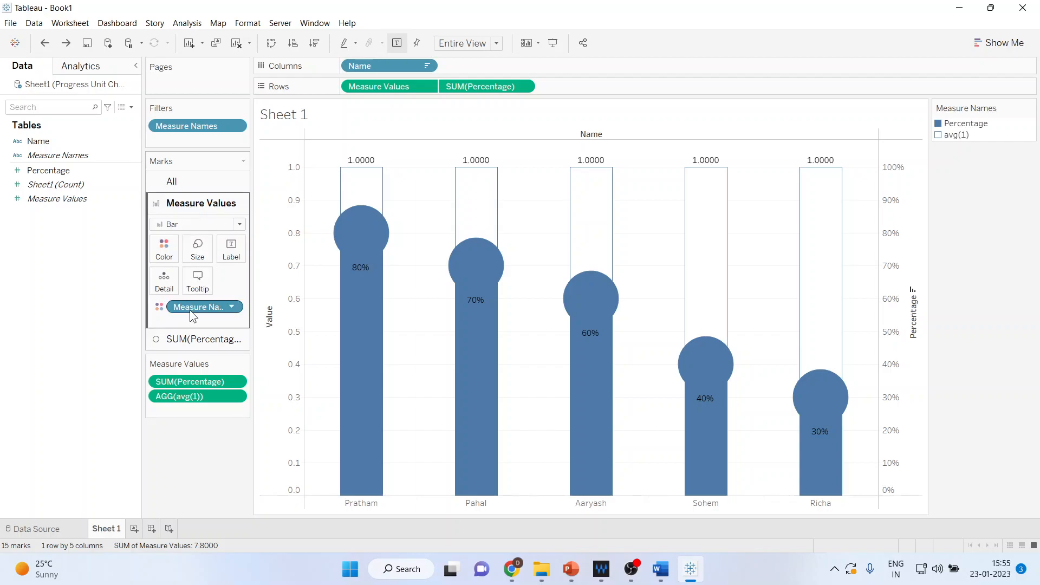
pyautogui.moveTo(192, 308); pyautogui.dragTo(79, 379)
pyautogui.hotkey('ctrl', 'z')
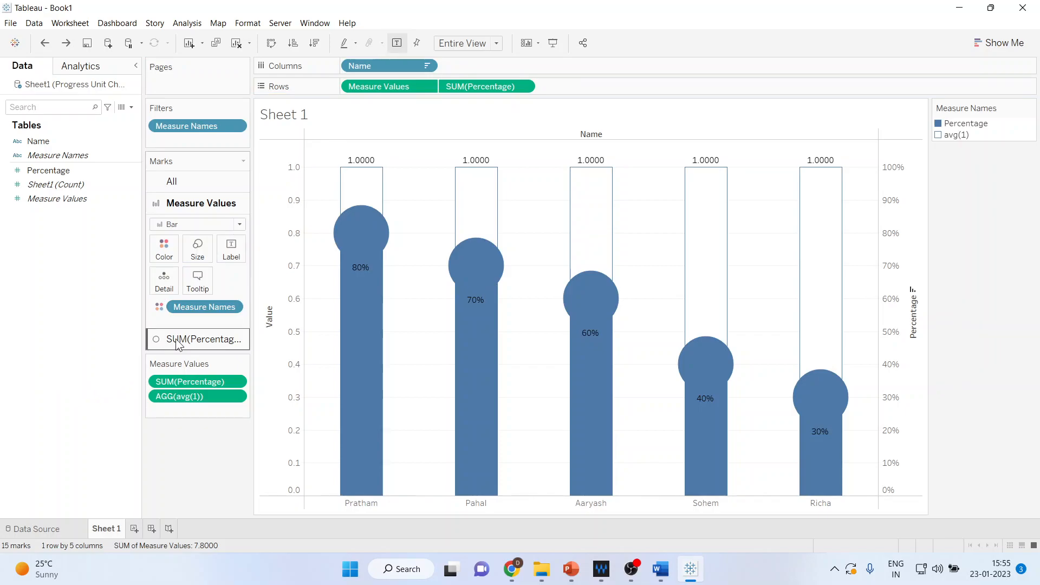
# Remove Measure Names from the SUM(Percentage) marks and color the circles white
pyautogui.click(220, 340)
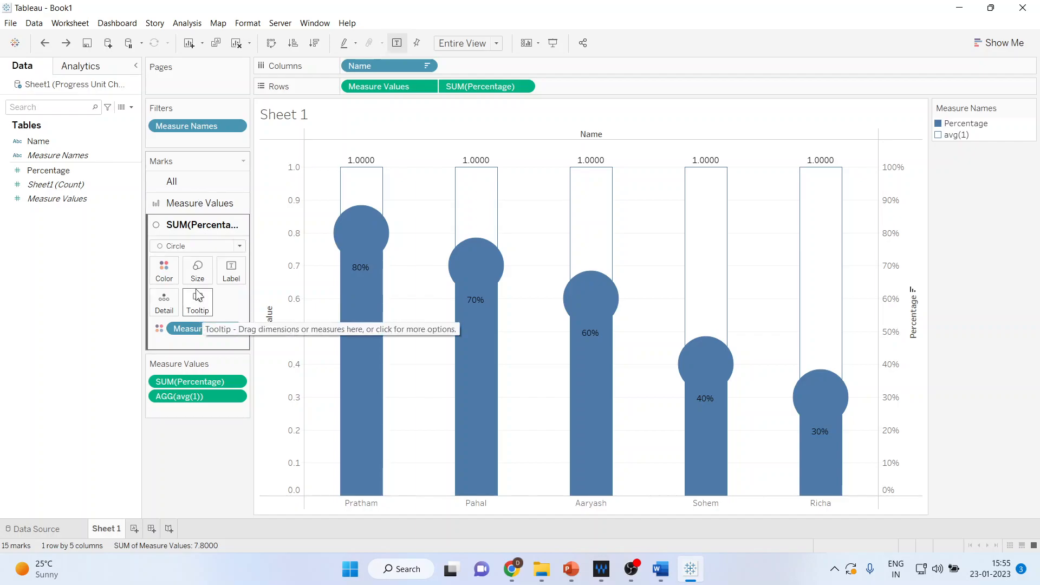
pyautogui.moveTo(203, 328); pyautogui.dragTo(88, 378)
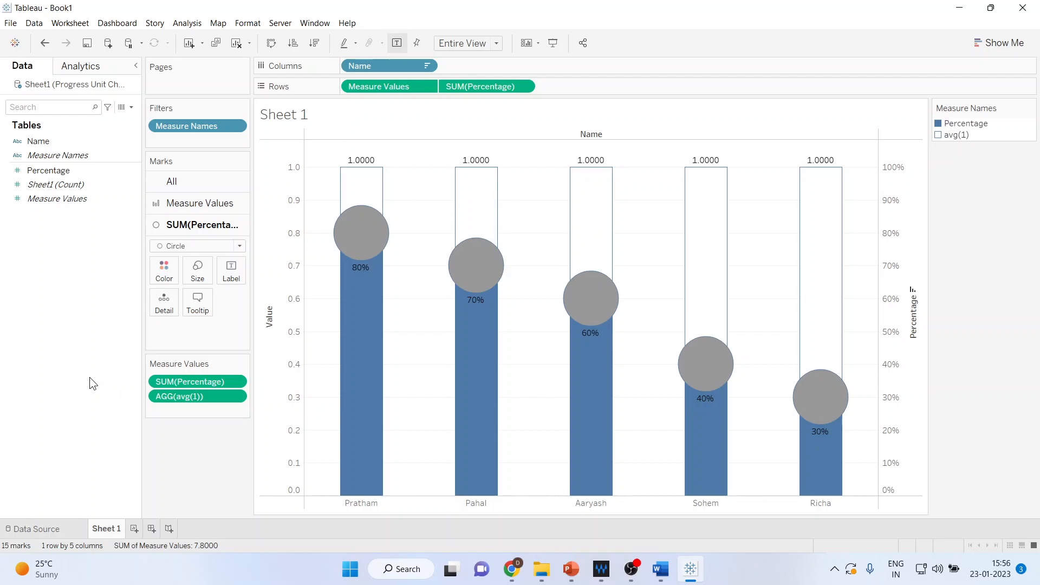
pyautogui.click(164, 279)
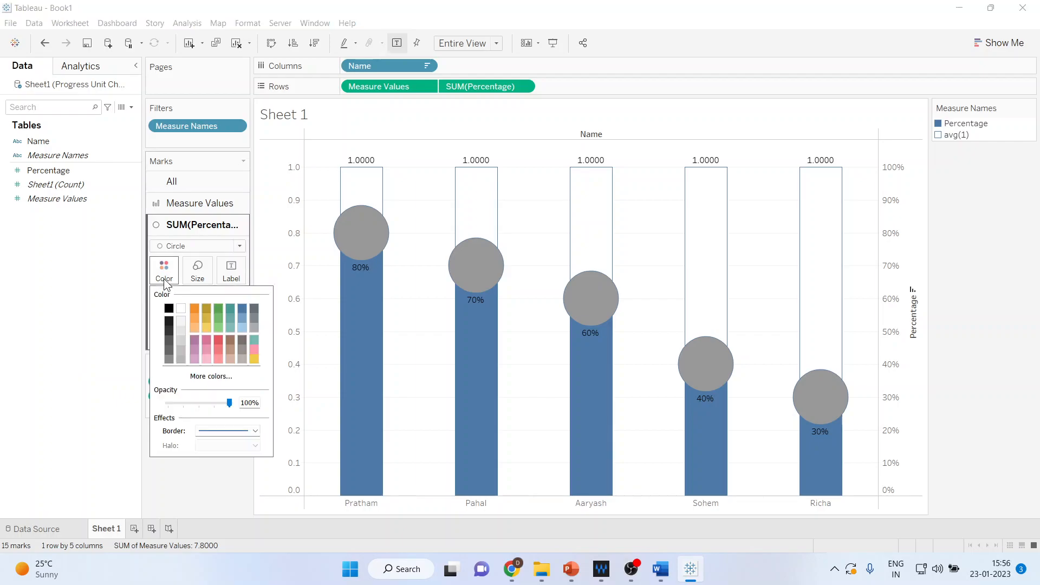
pyautogui.click(184, 310)
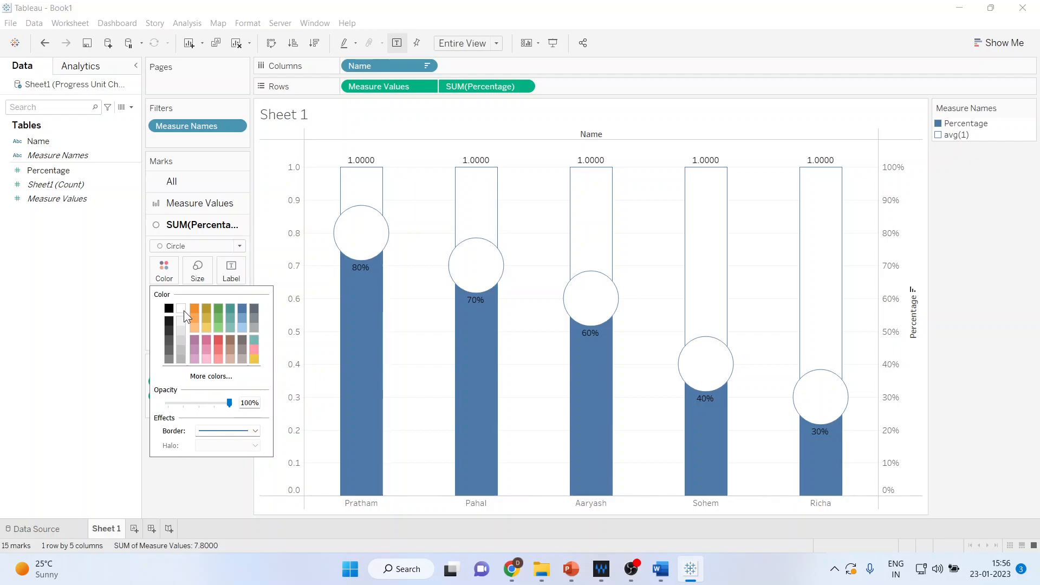
pyautogui.click(209, 486)
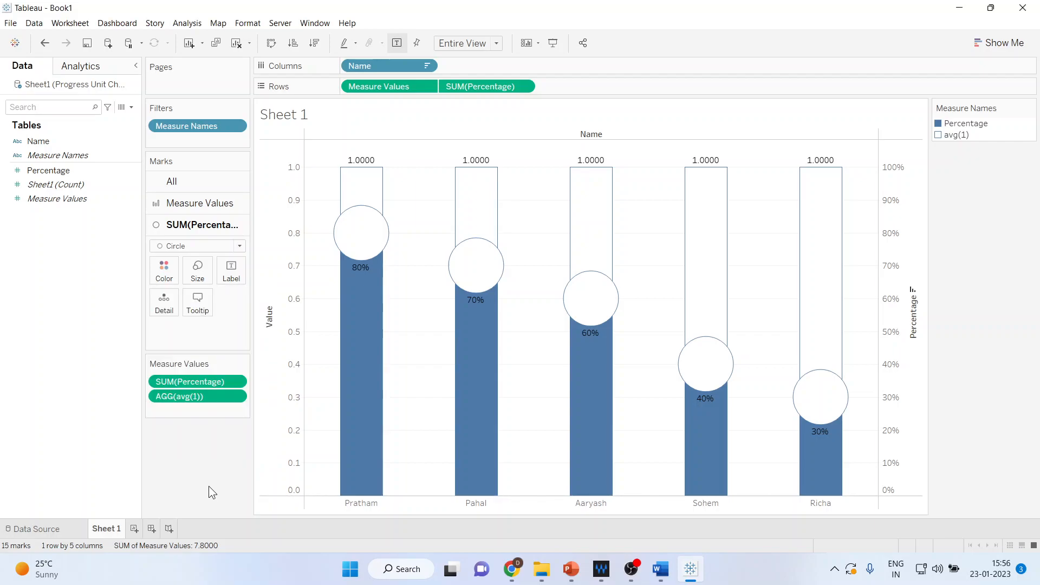
# Align the SUM(Percentage) mark labels to Middle Center so they sit inside the circles
pyautogui.moveTo(364, 394)
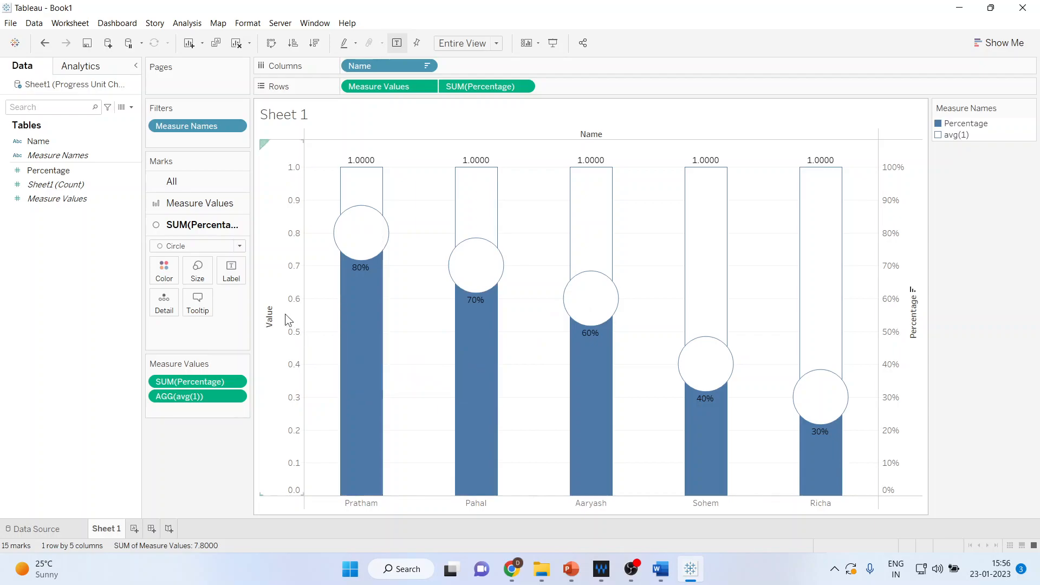
pyautogui.click(233, 279)
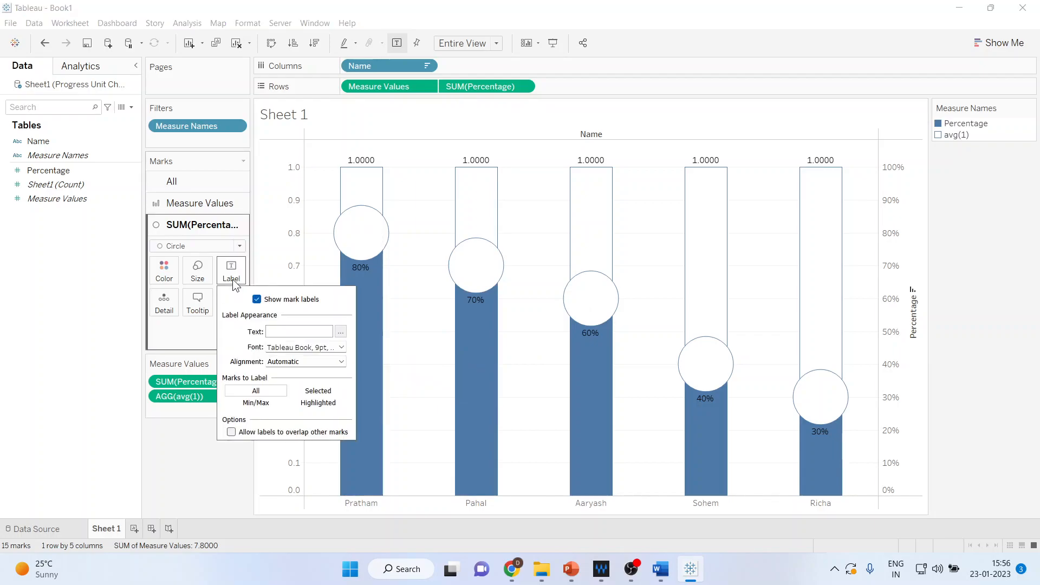
pyautogui.click(257, 299)
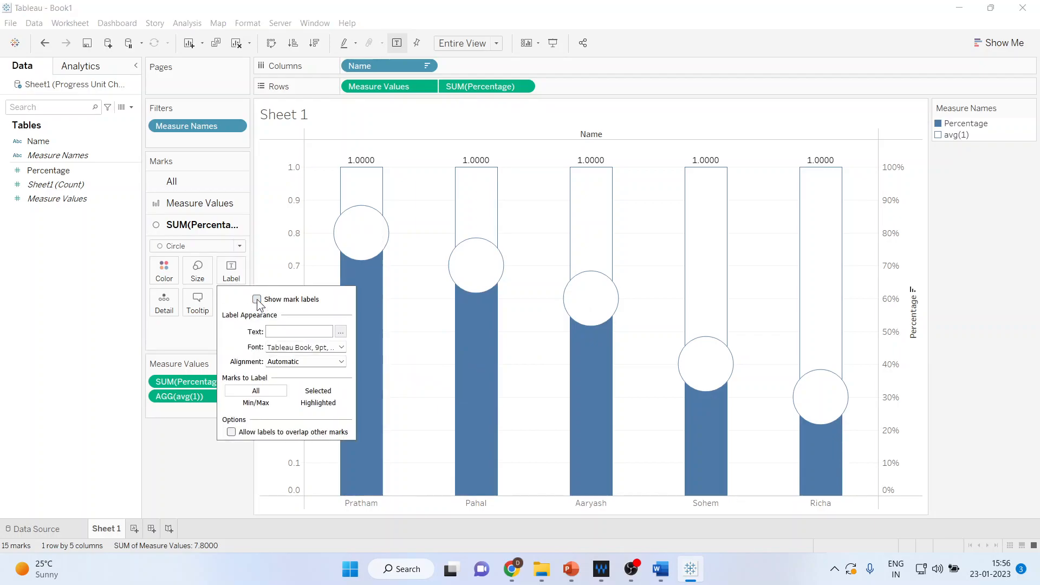
pyautogui.click(256, 299)
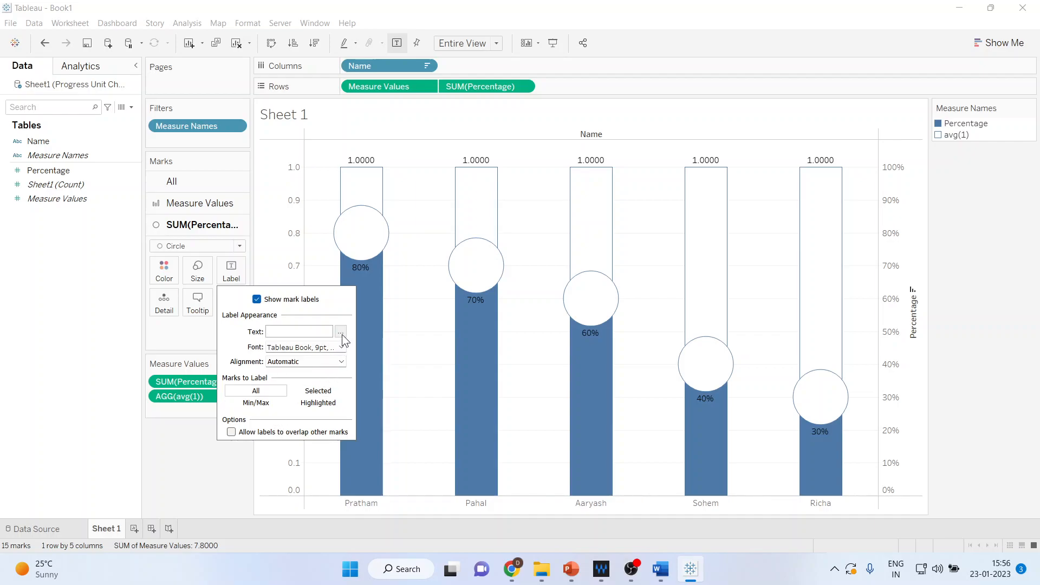
pyautogui.click(341, 360)
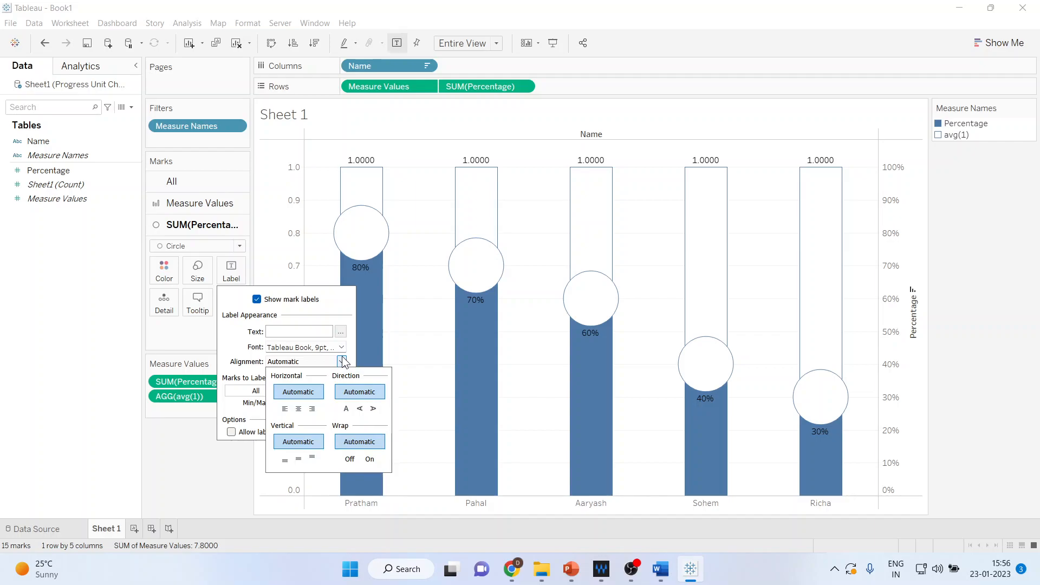
pyautogui.click(299, 408)
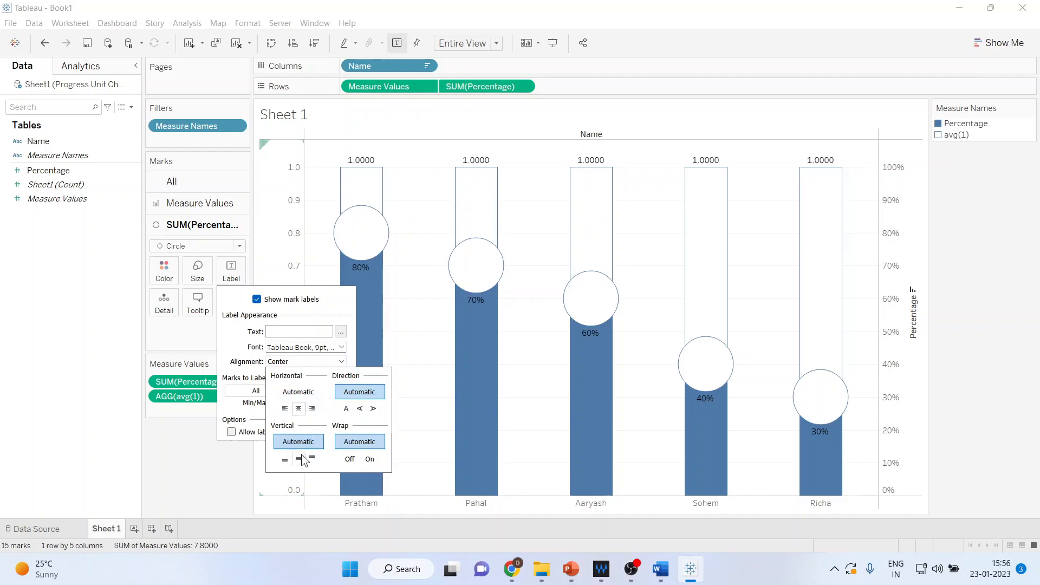
pyautogui.click(299, 460)
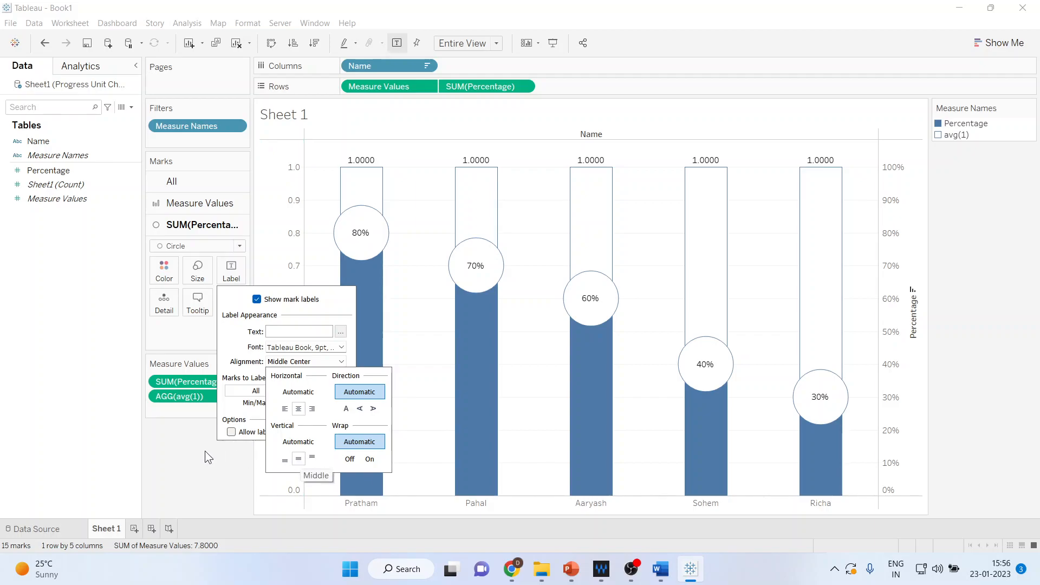
pyautogui.click(186, 456)
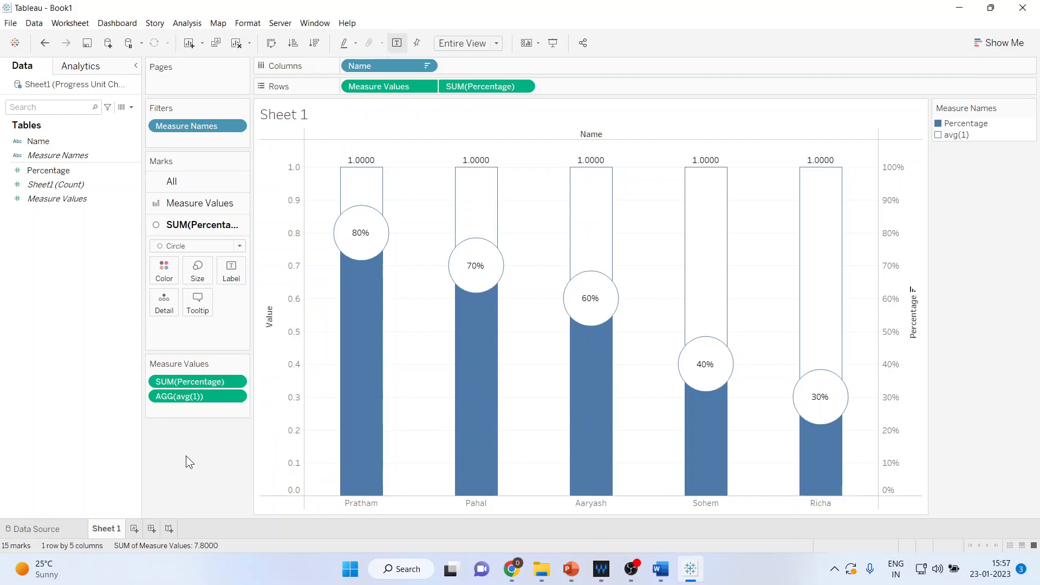
# Format the SUM(Percentage) label font as 14 pt, orange, italic and bold
pyautogui.click(236, 274)
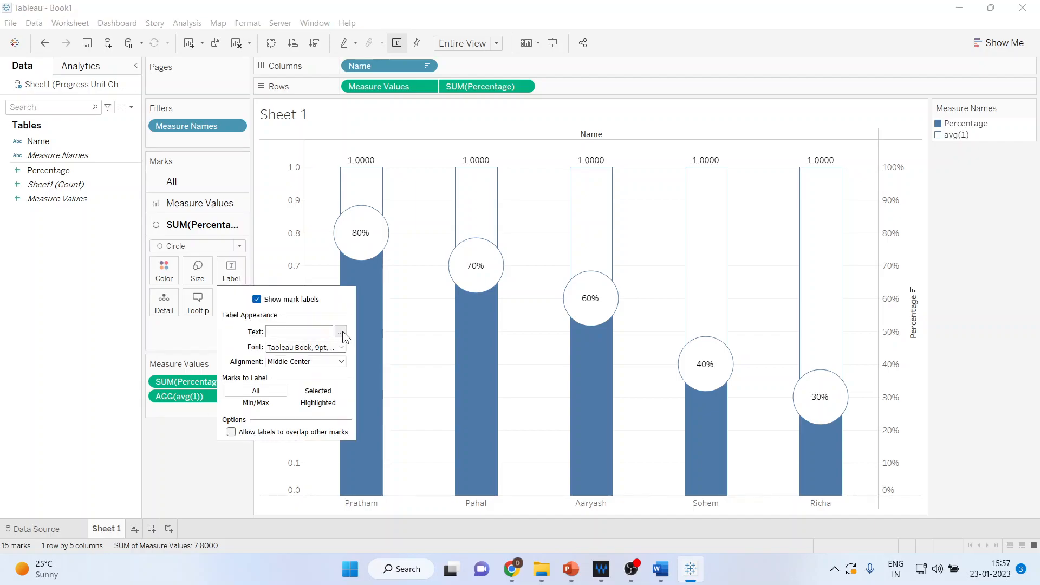
pyautogui.click(341, 347)
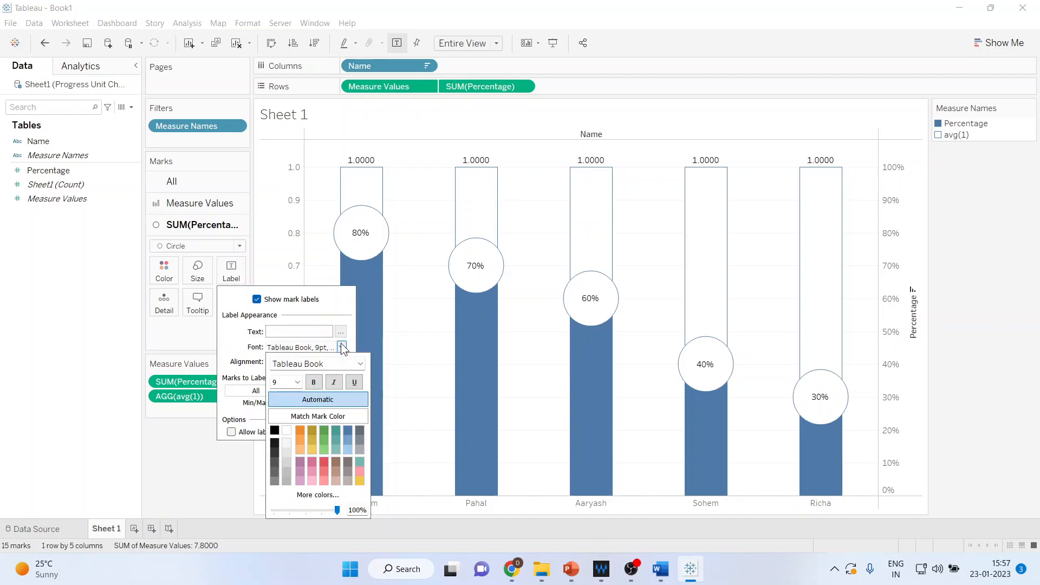
pyautogui.click(298, 382)
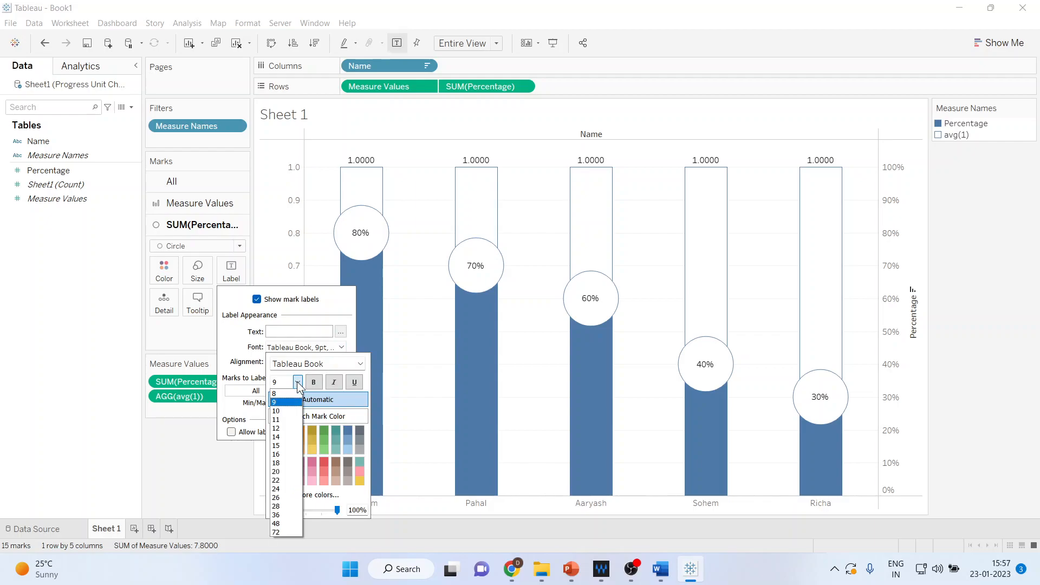
pyautogui.click(281, 437)
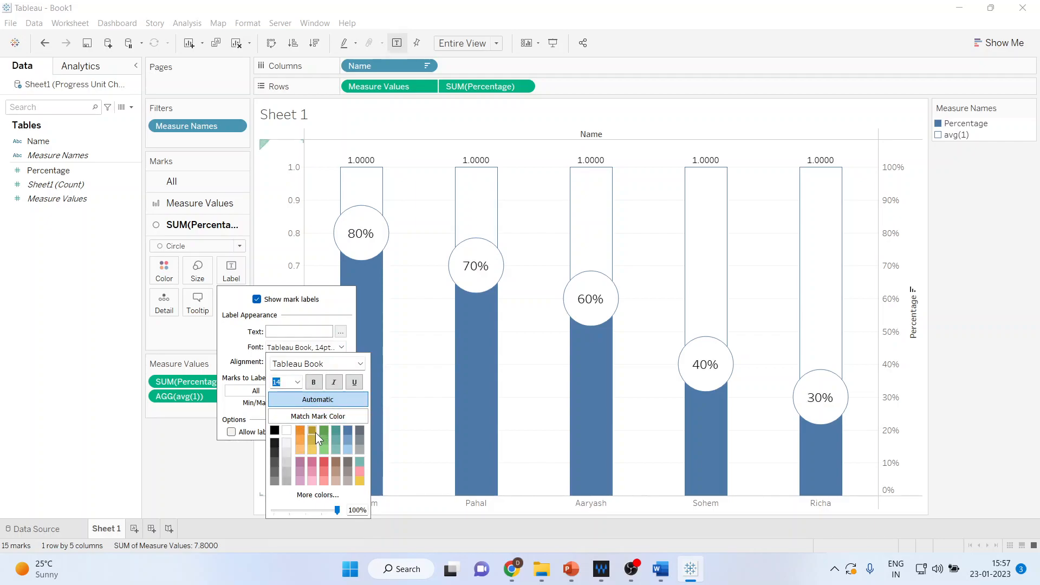
pyautogui.click(300, 430)
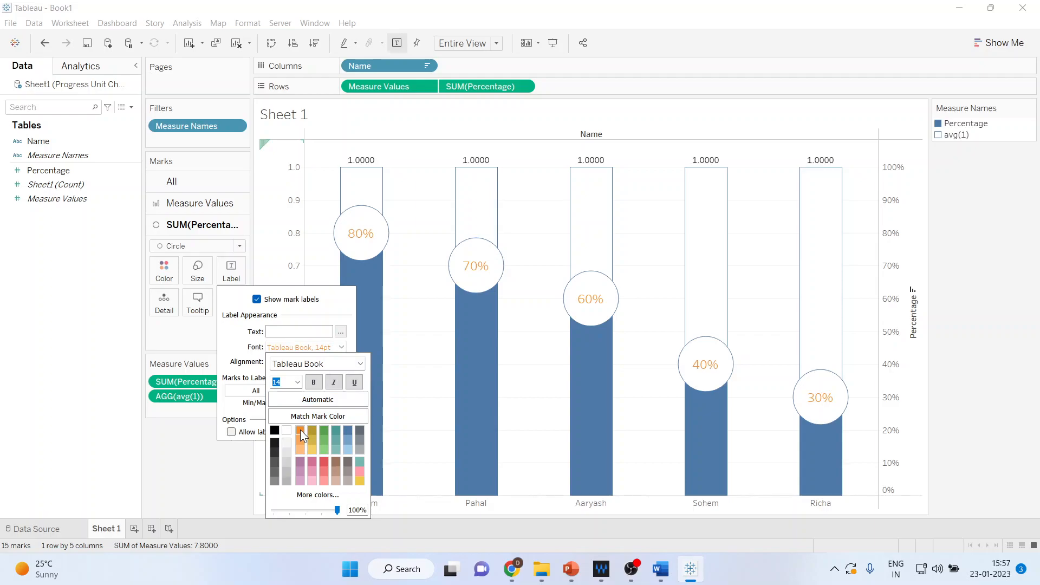
pyautogui.click(334, 383)
pyautogui.click(314, 383)
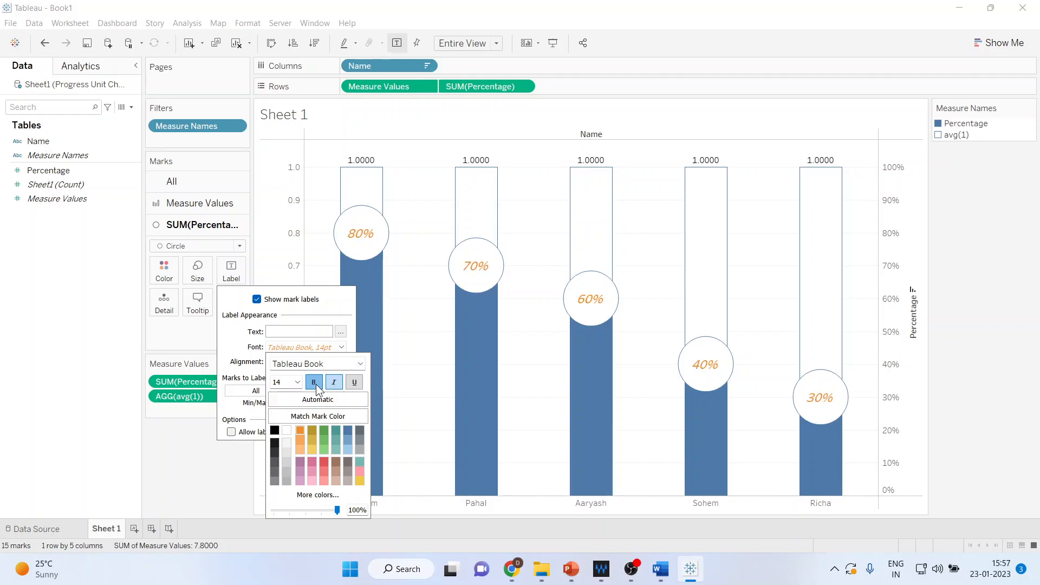
pyautogui.click(175, 437)
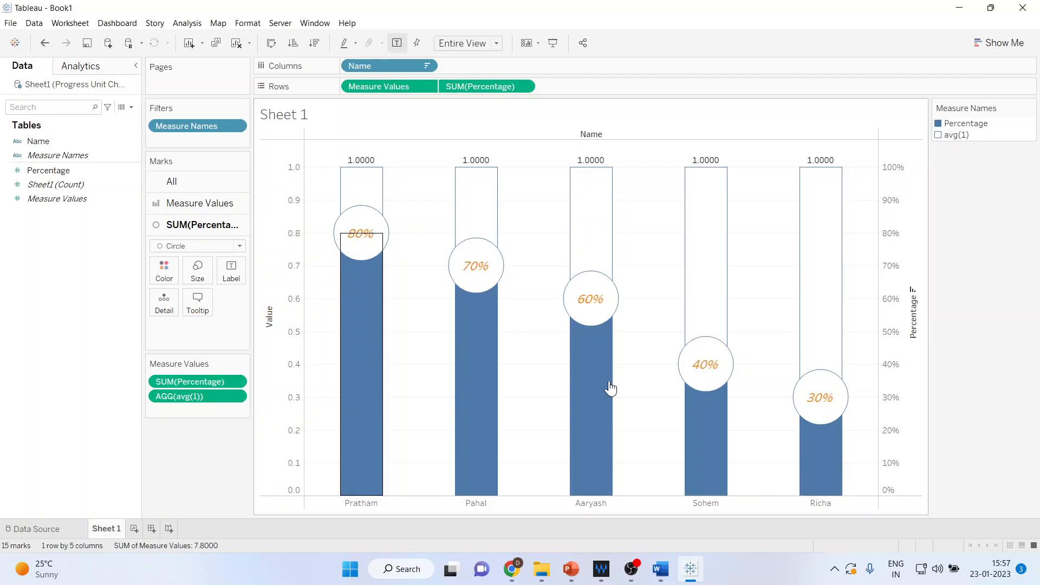
# Hide the headers of both vertical axes, the Percentage axis and the Value axis
pyautogui.rightClick(899, 385)
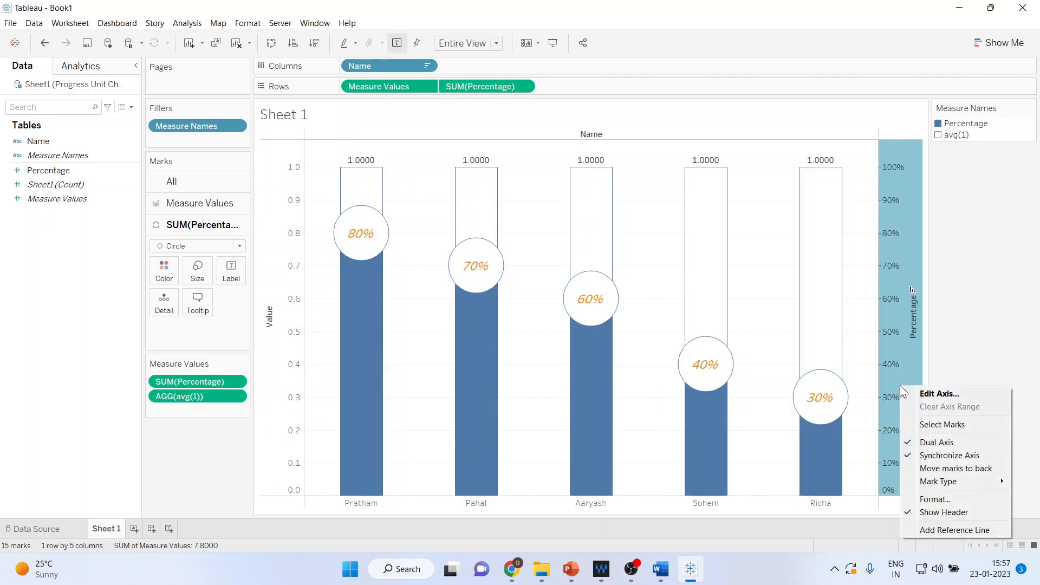
pyautogui.click(916, 515)
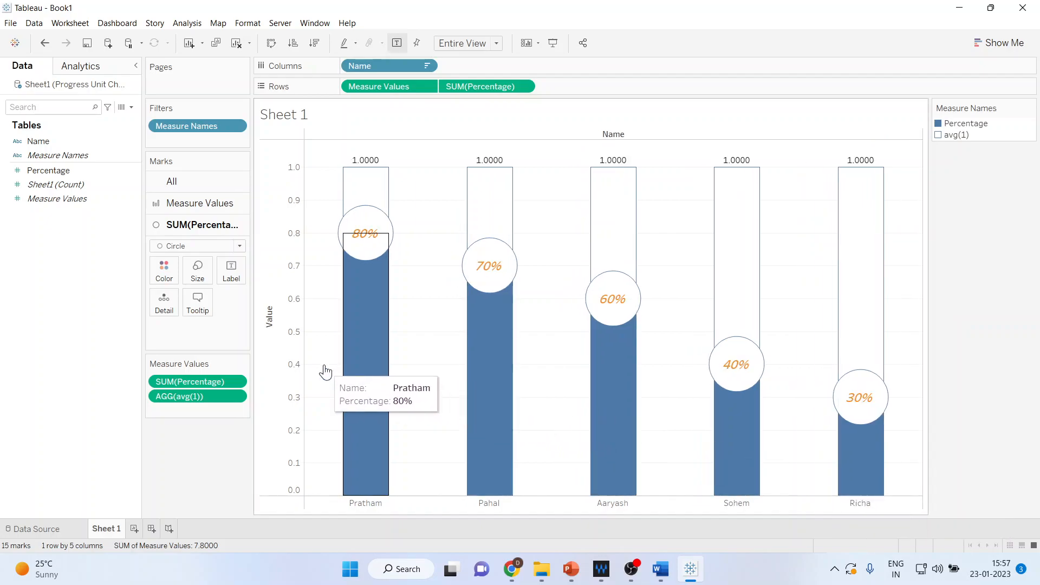
pyautogui.rightClick(283, 350)
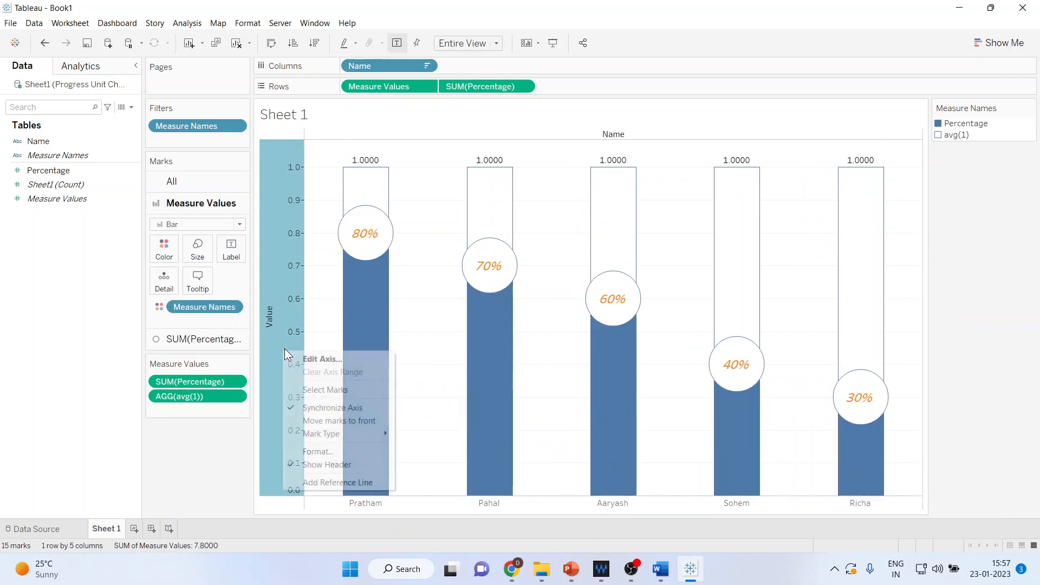
pyautogui.click(313, 466)
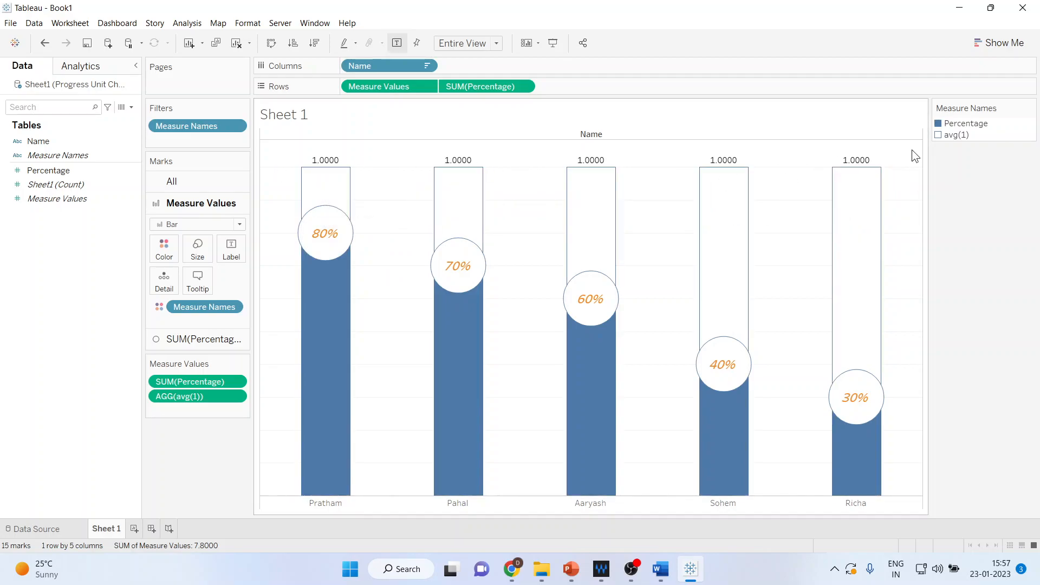
# Turn off the mark labels for the Measure Values bars
pyautogui.click(235, 252)
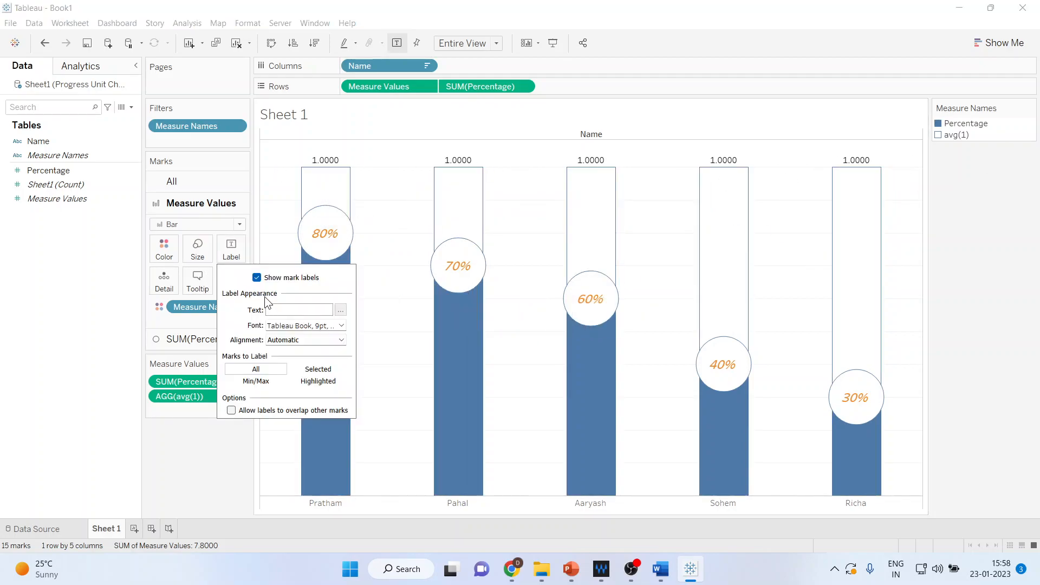
pyautogui.click(257, 278)
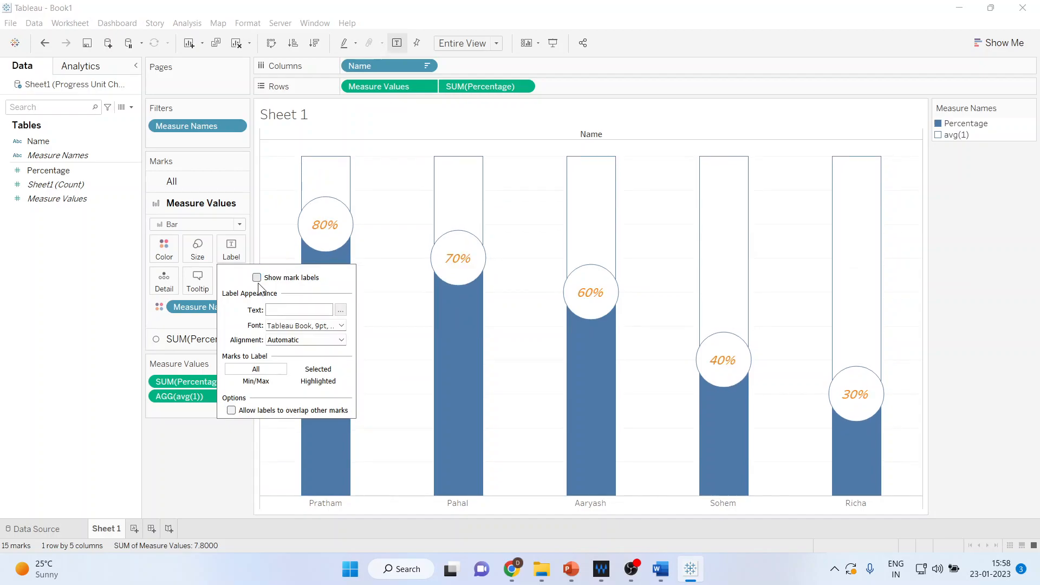
pyautogui.click(193, 460)
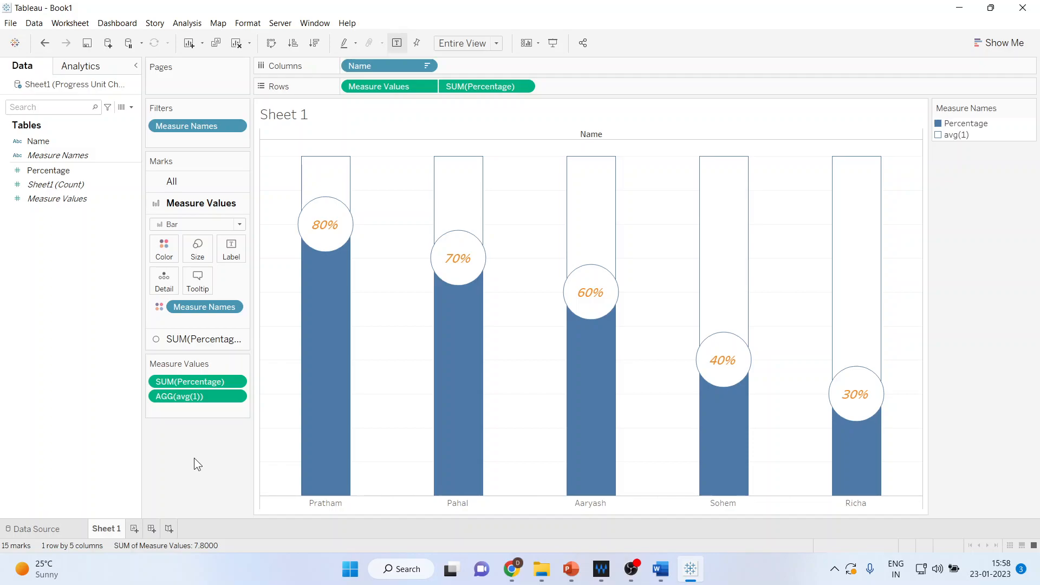
# Hide the Sheet 1 title above the chart
pyautogui.rightClick(590, 140)
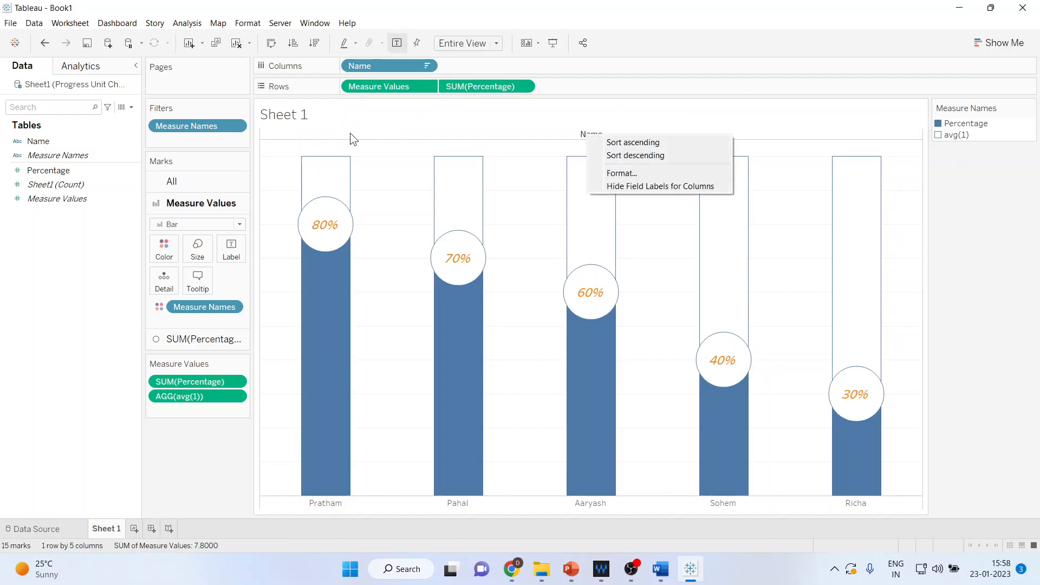
pyautogui.click(303, 116)
pyautogui.rightClick(303, 116)
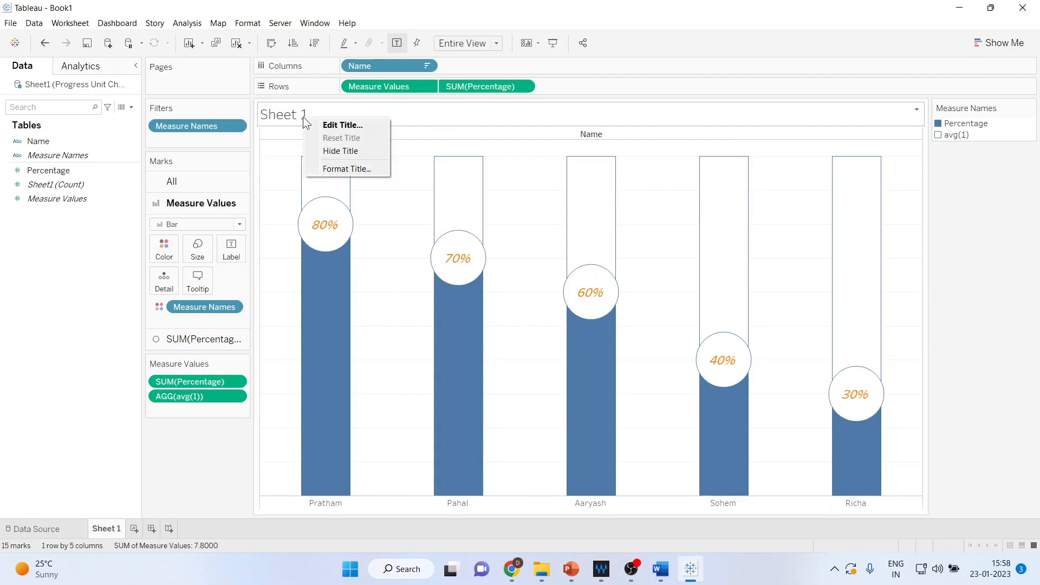
pyautogui.click(329, 149)
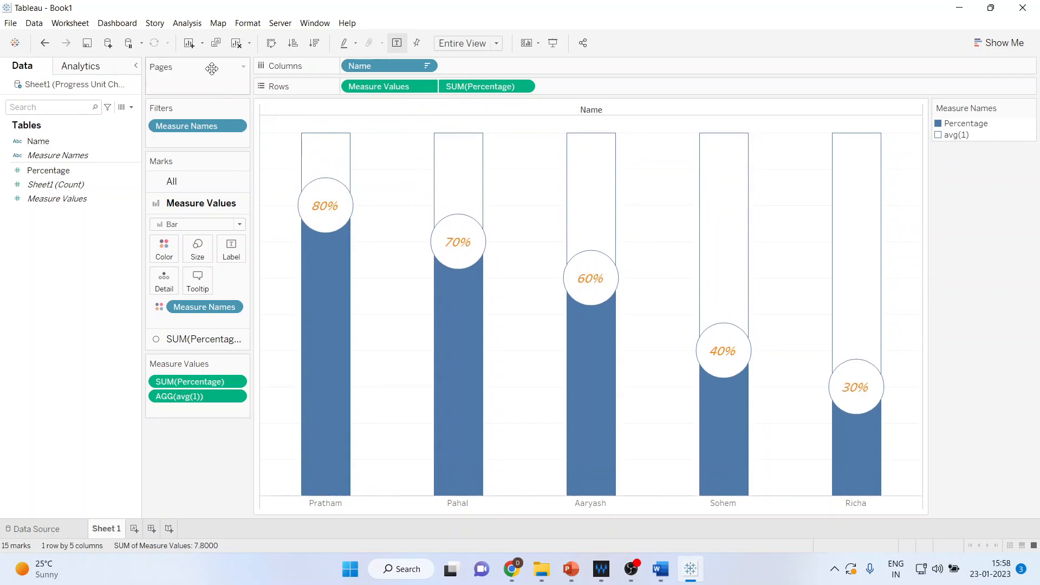
# Move the name labels above the bars by disabling the innermost level at the bottom of the view in the advanced table layout options
pyautogui.click(187, 24)
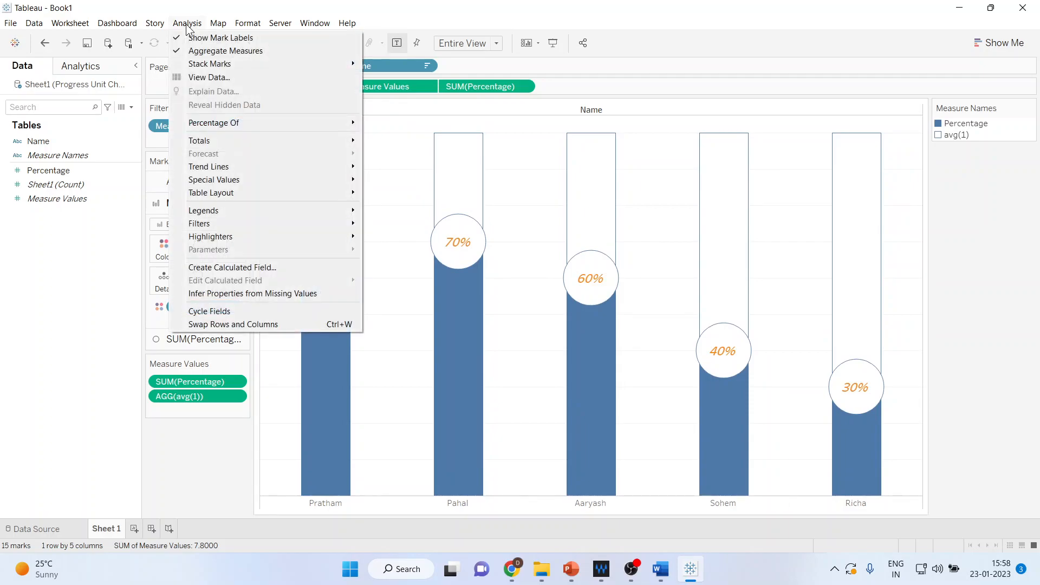
pyautogui.moveTo(254, 193)
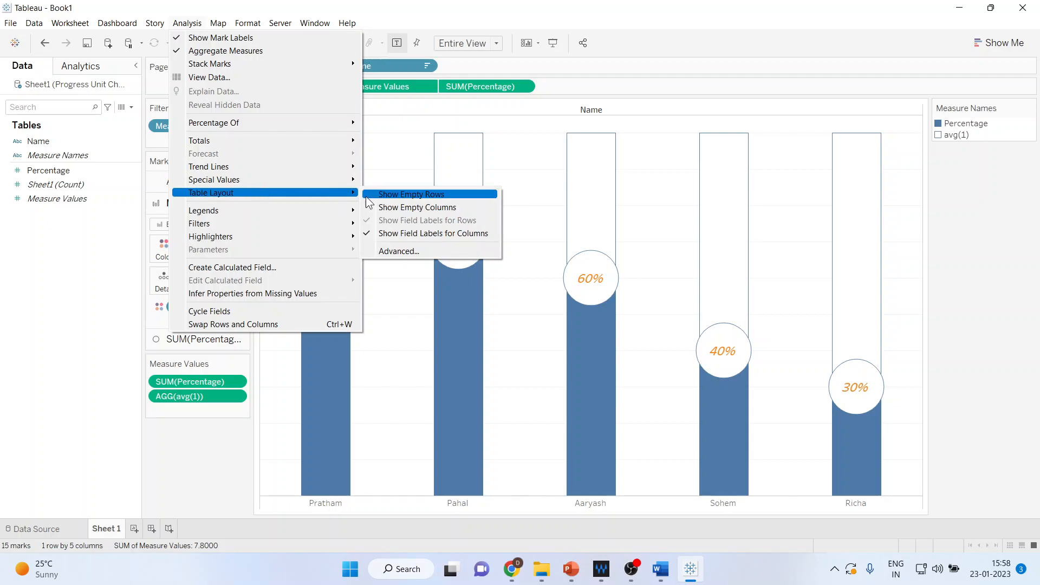
pyautogui.click(410, 252)
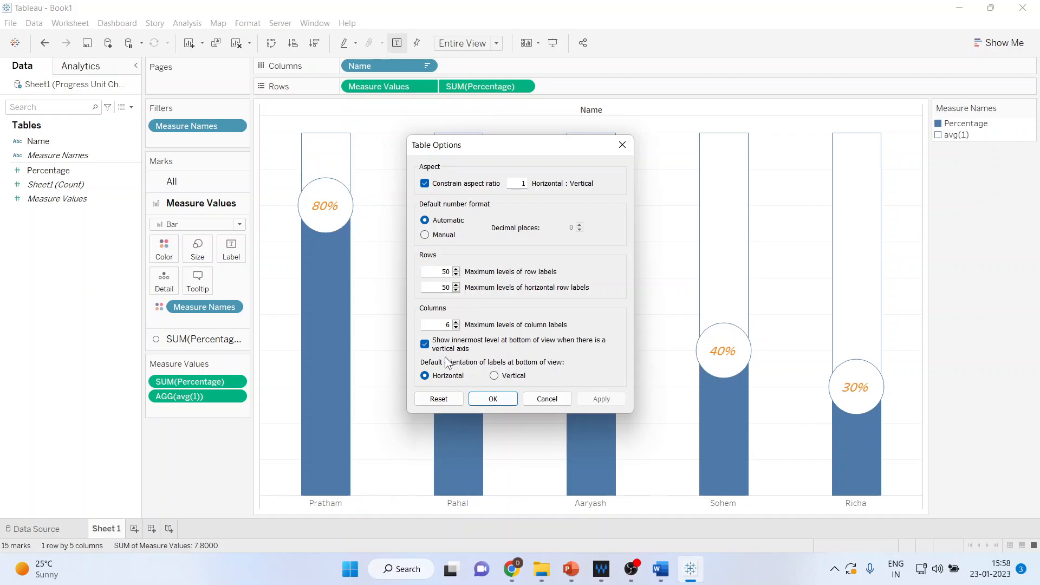
pyautogui.click(427, 344)
pyautogui.click(600, 398)
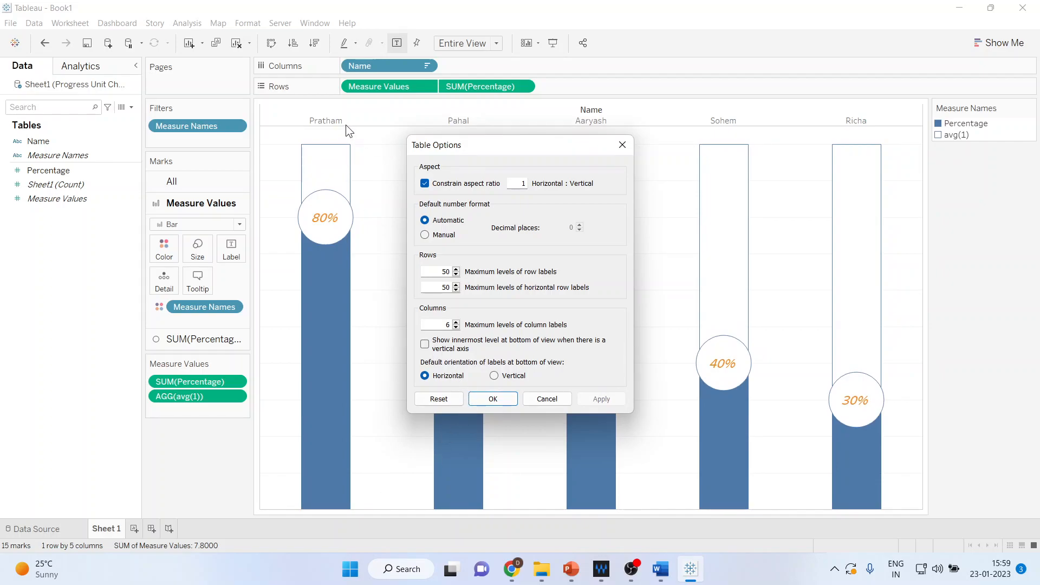
pyautogui.click(491, 399)
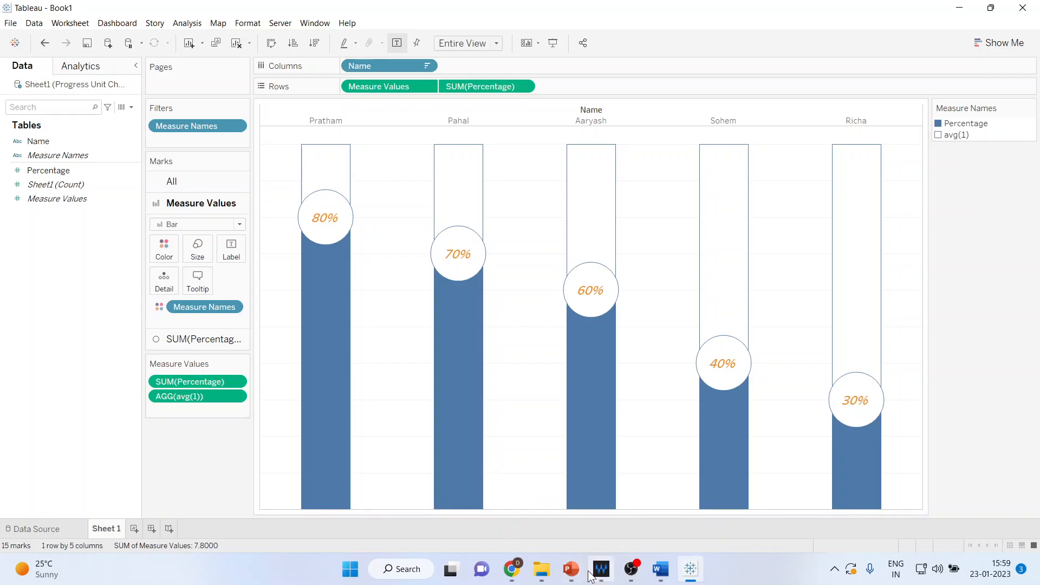
# Switch to the PowerPoint presentation and show its Thank You slide as a full-screen slide show
pyautogui.moveTo(571, 569)
pyautogui.click(559, 520)
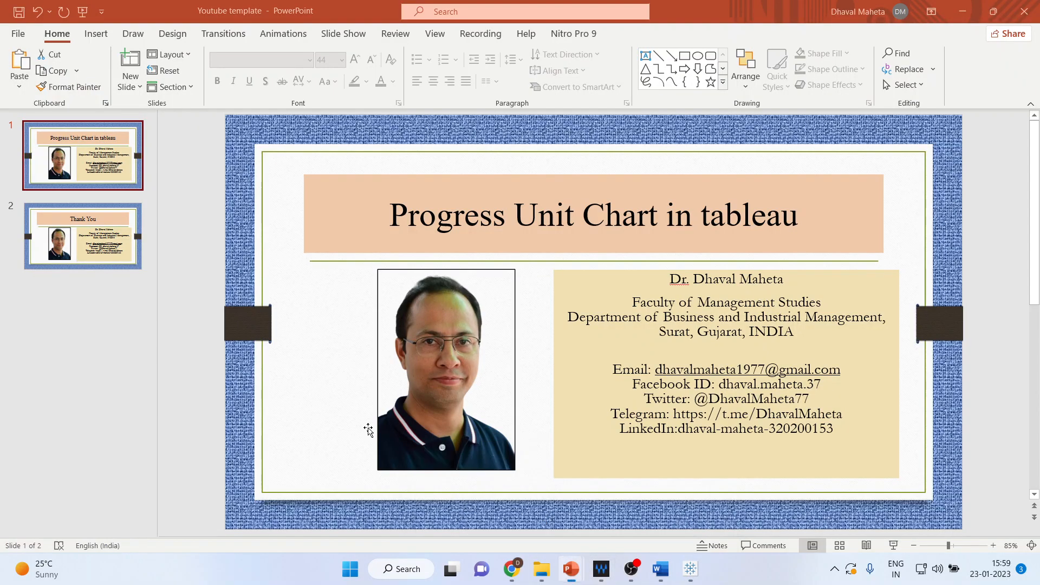
pyautogui.click(93, 245)
pyautogui.click(893, 546)
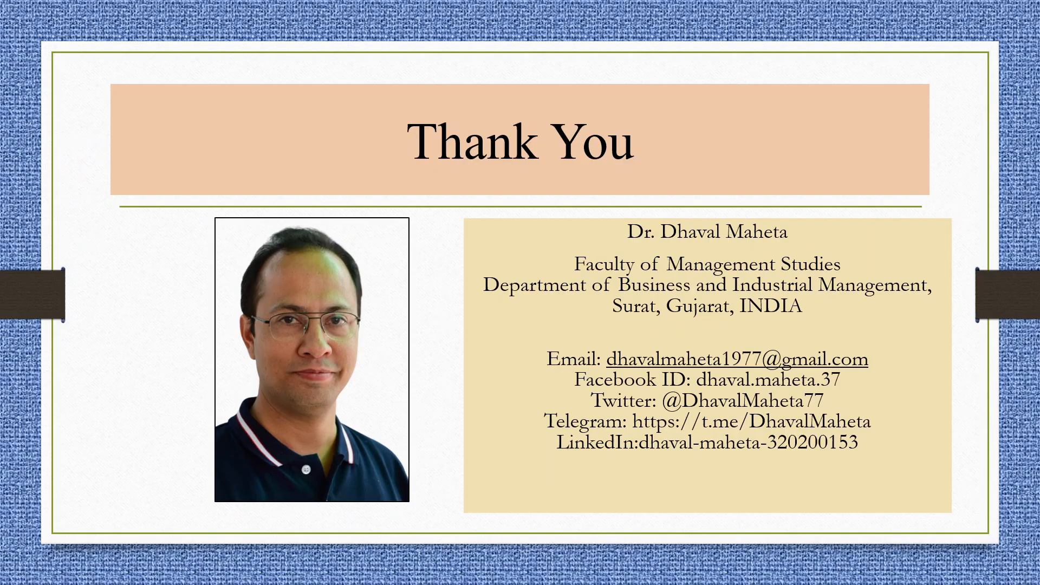